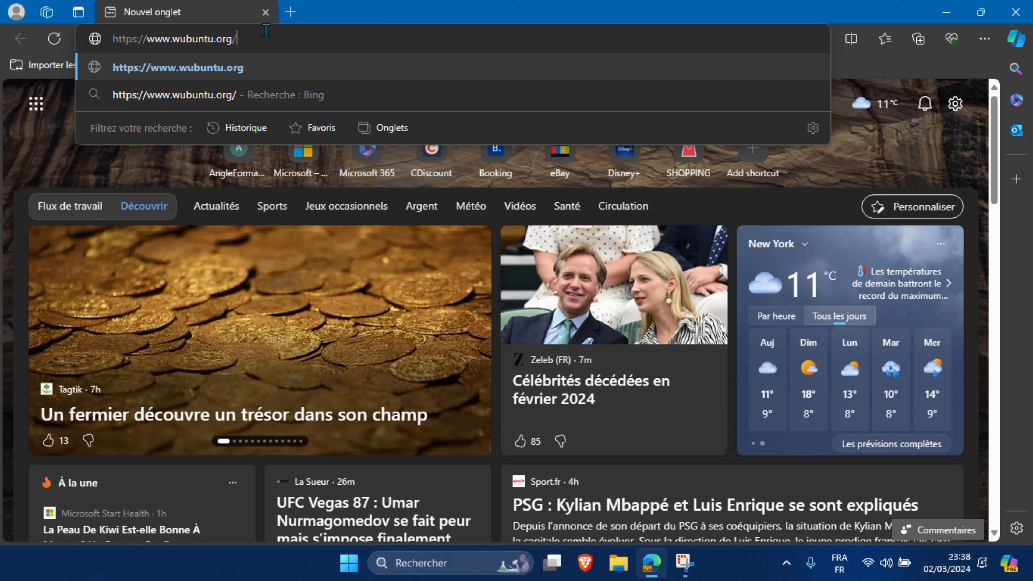
pyautogui.press('Return')
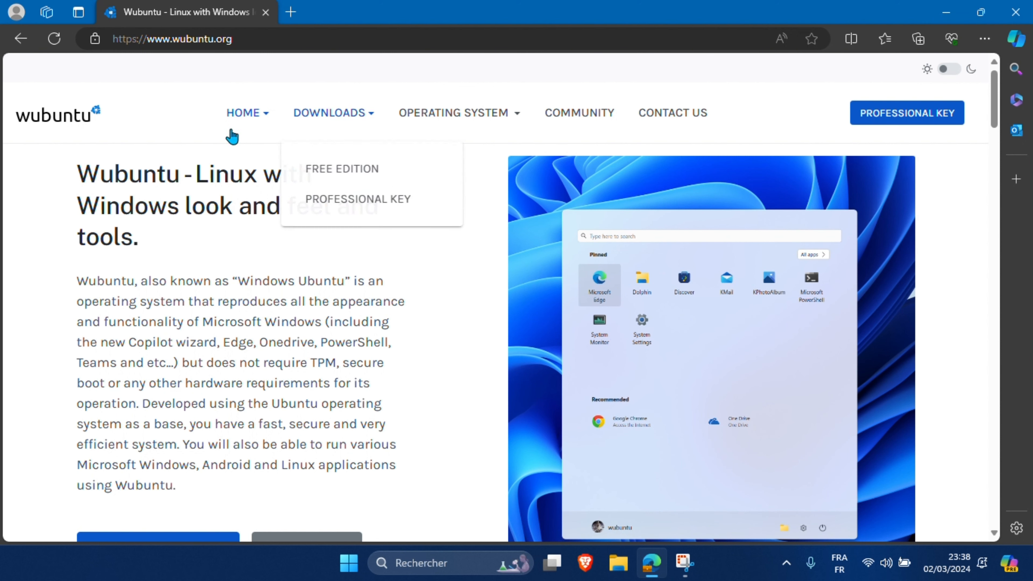
pyautogui.moveTo(262, 38); pyautogui.dragTo(161, 32)
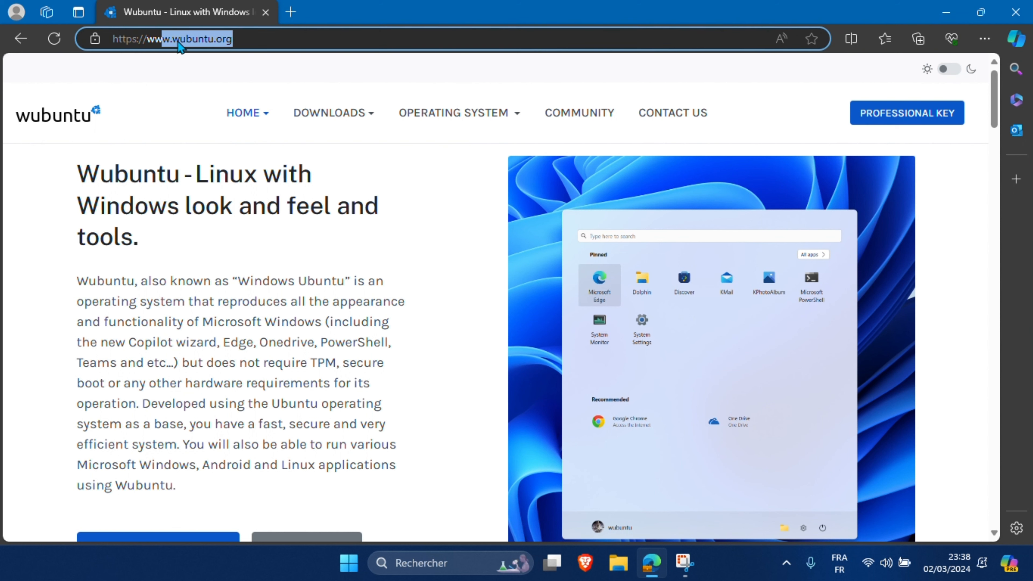
pyautogui.moveTo(362, 113)
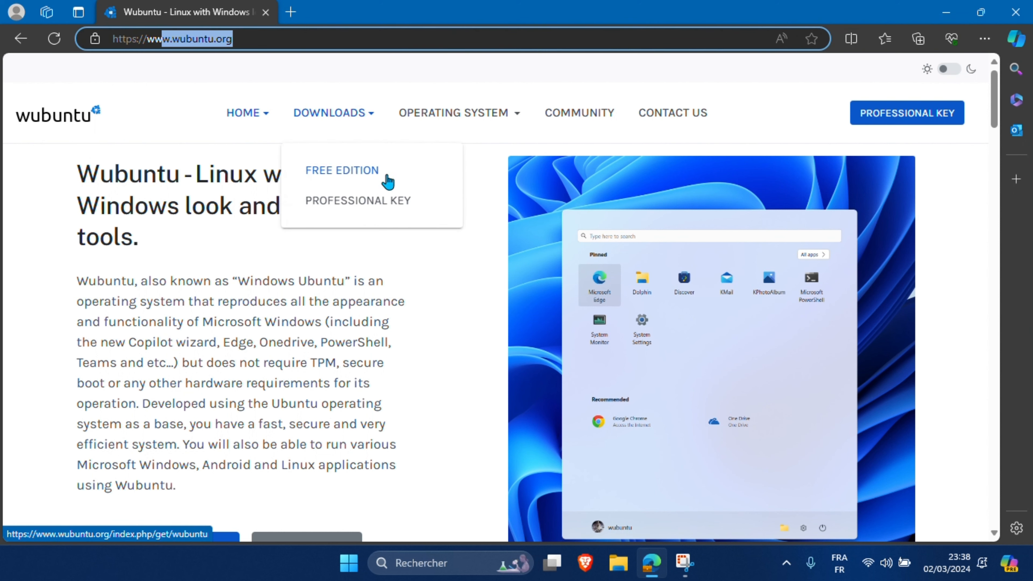
pyautogui.click(342, 173)
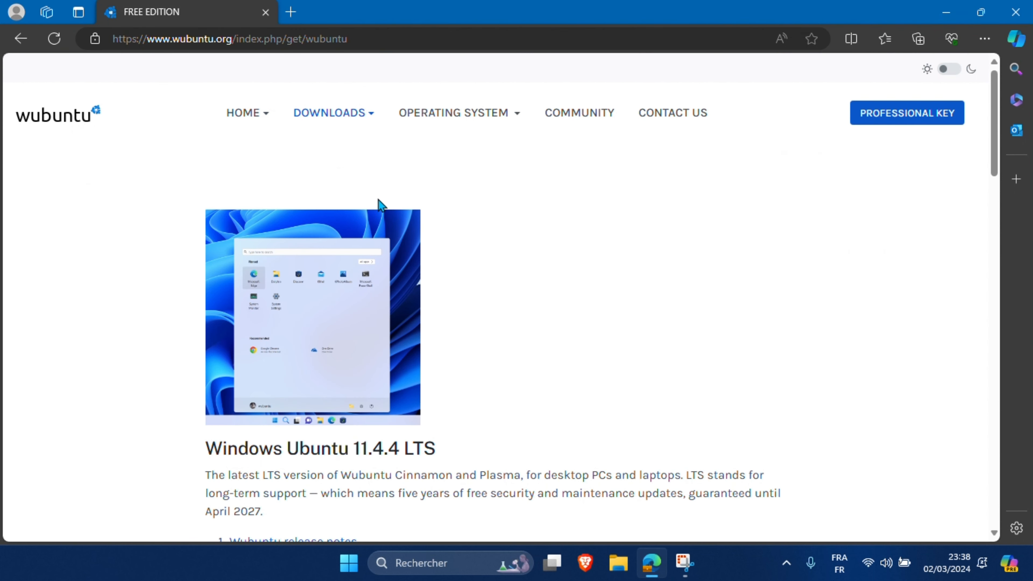
# Step: Scroll the Free Edition page, highlighting the Plasma system requirements and the words Virtual Box
pyautogui.scroll(-5, 510, 246)
pyautogui.scroll(-3, 510, 246)
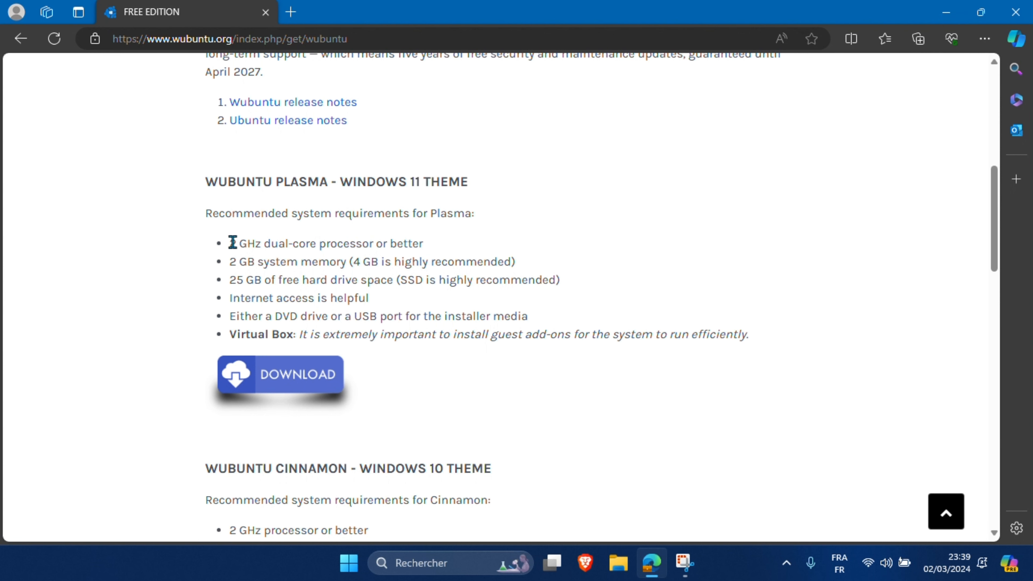
pyautogui.moveTo(230, 243); pyautogui.dragTo(571, 340)
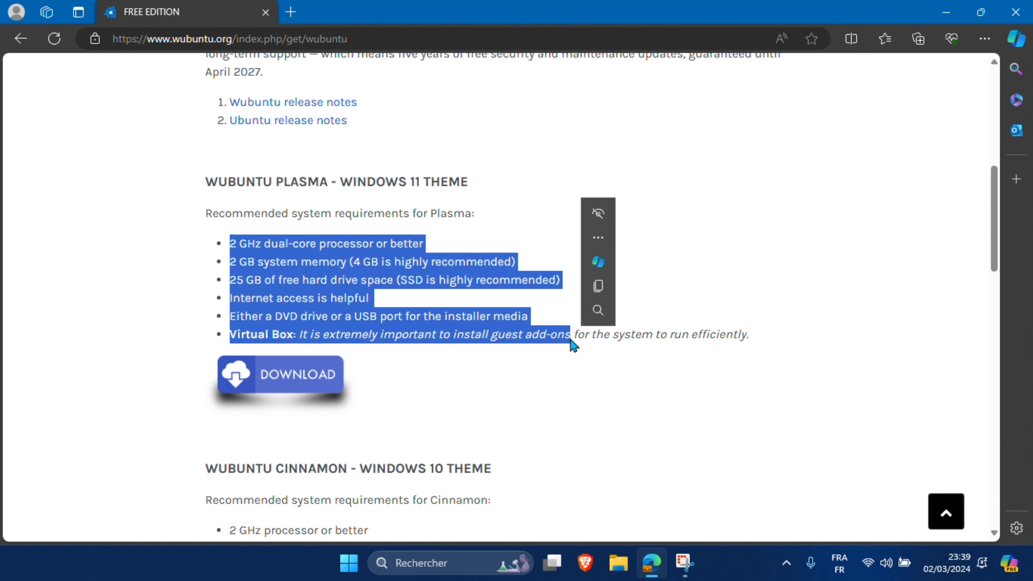
pyautogui.click(486, 368)
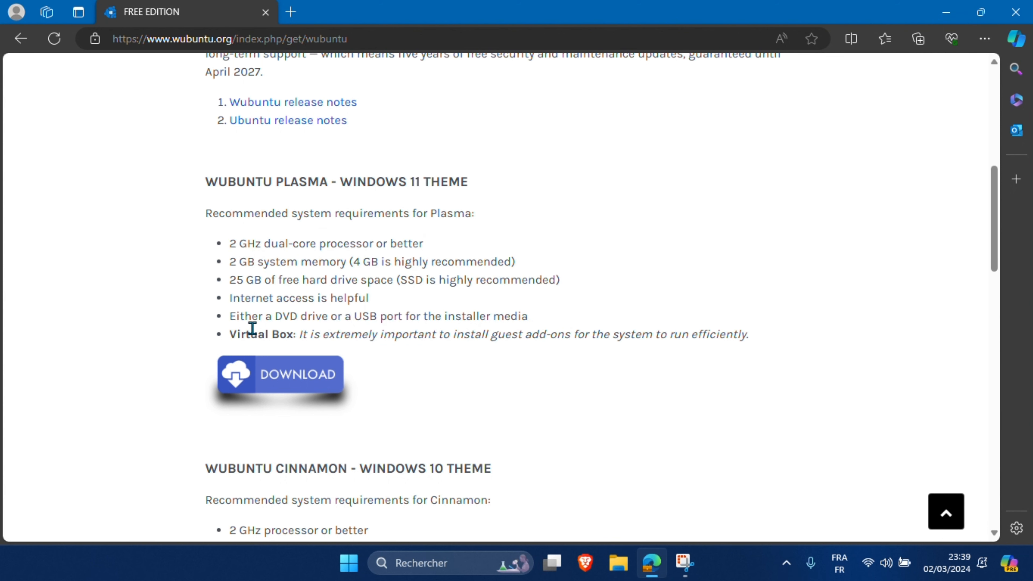
pyautogui.moveTo(230, 336); pyautogui.dragTo(295, 337)
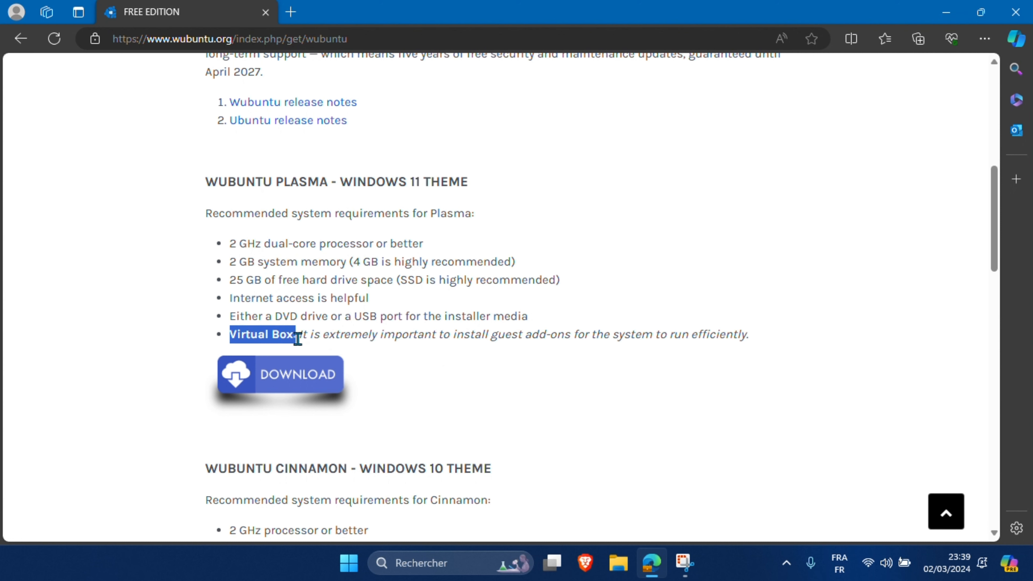
pyautogui.scroll(-5, 491, 360)
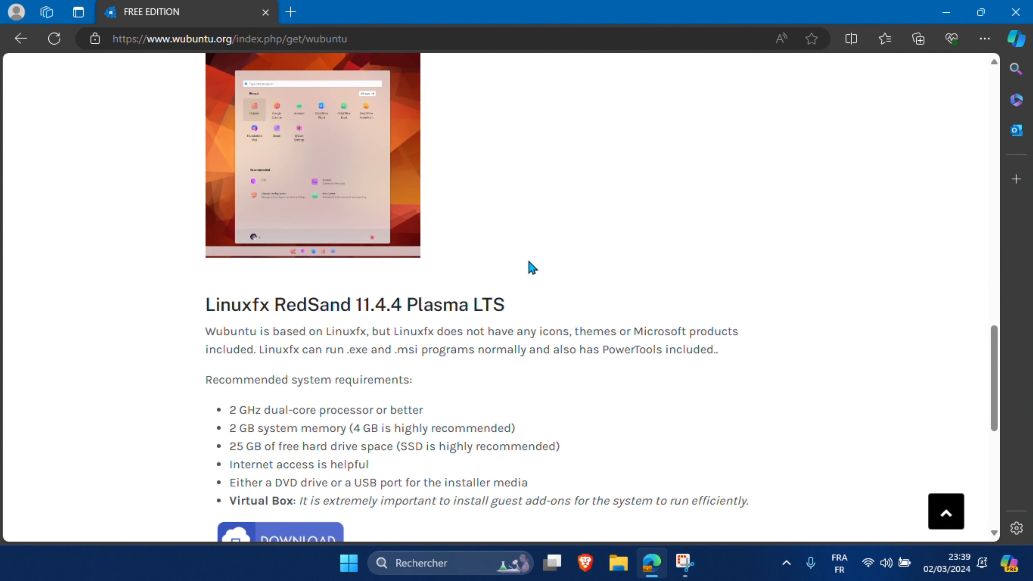
pyautogui.scroll(-3, 531, 267)
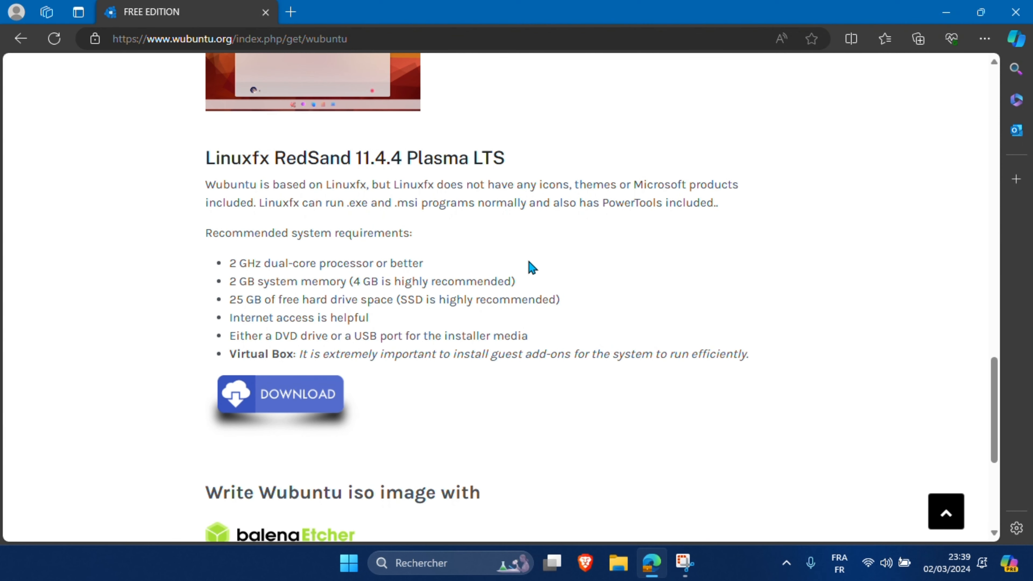
pyautogui.scroll(-3, 531, 268)
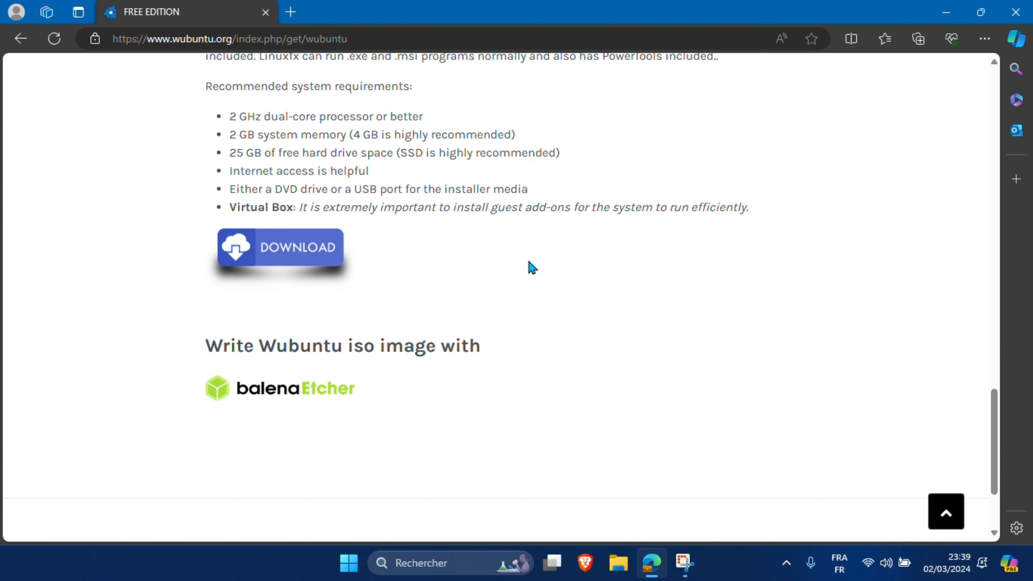
pyautogui.scroll(15, 532, 268)
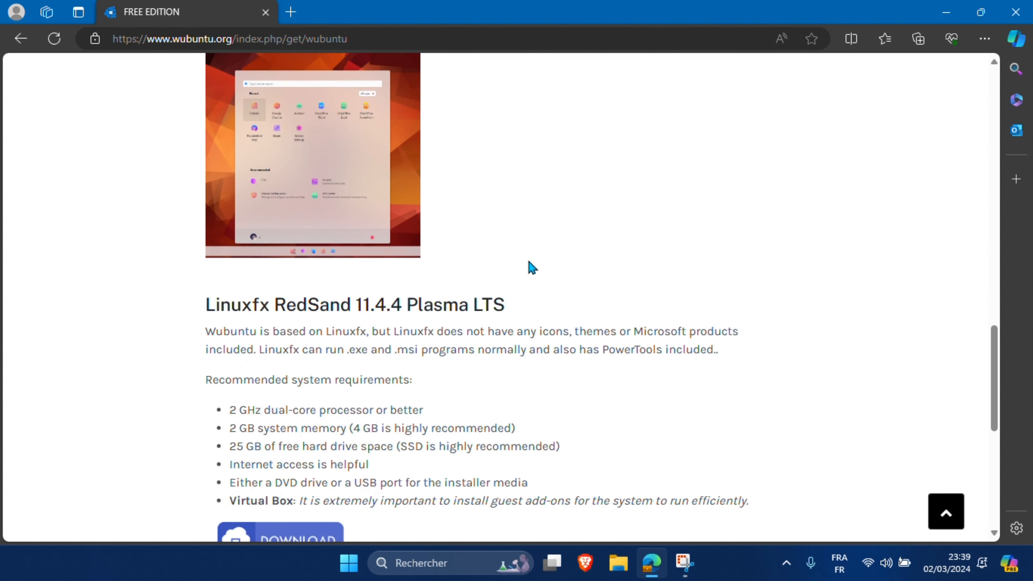
pyautogui.scroll(6, 531, 267)
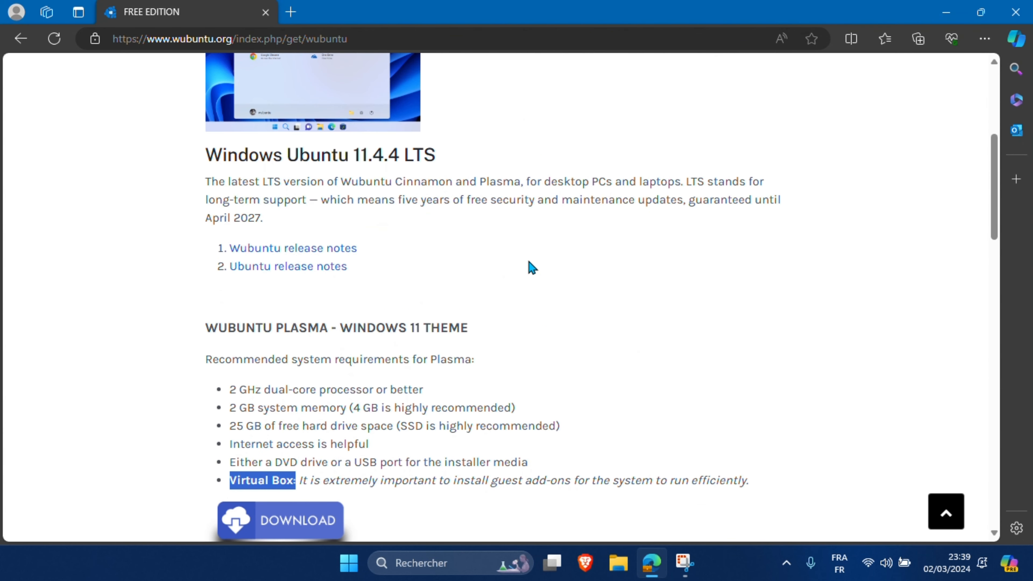
pyautogui.scroll(3, 532, 268)
pyautogui.scroll(3, 531, 267)
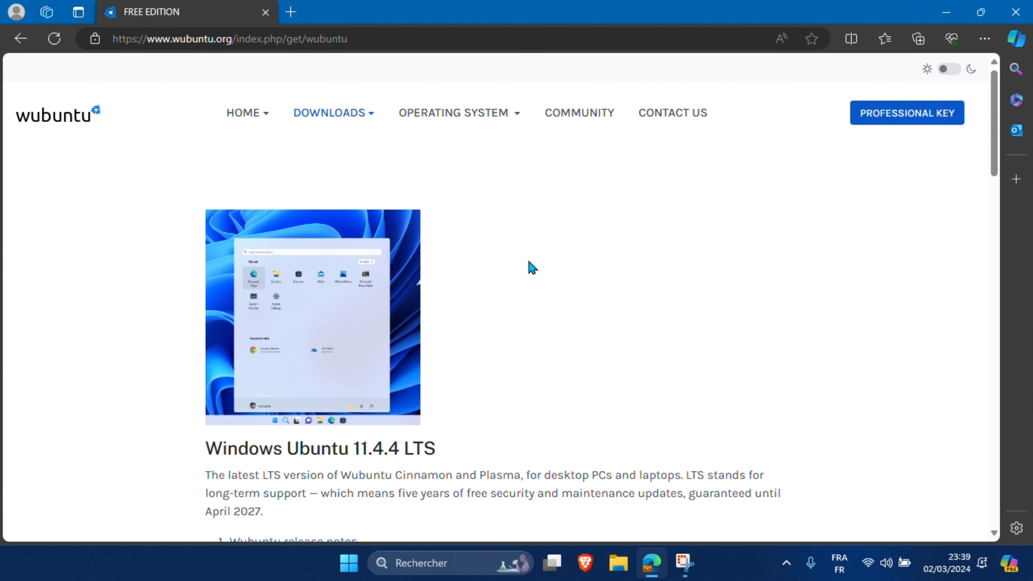
pyautogui.scroll(-3, 531, 268)
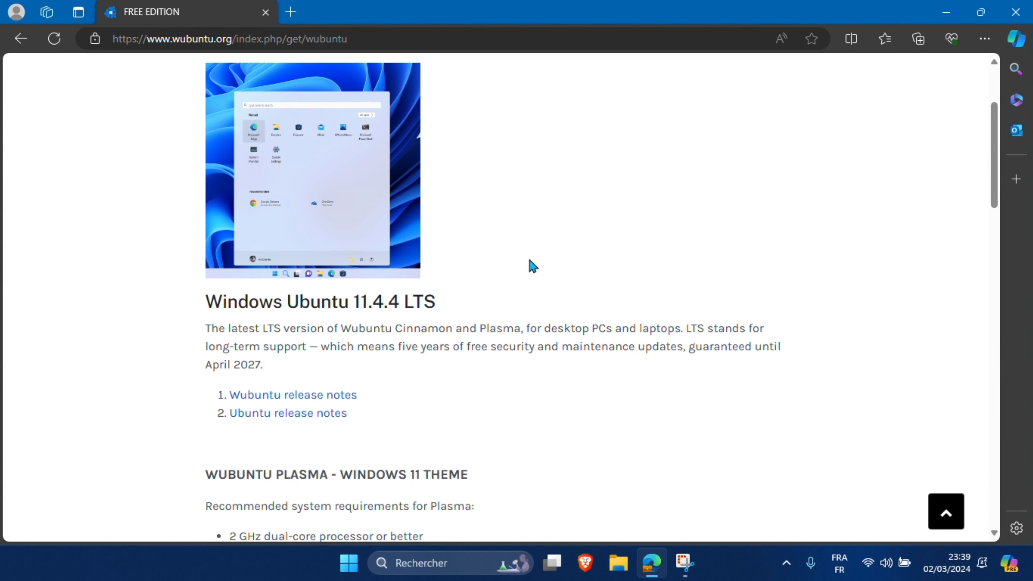
pyautogui.scroll(-6, 532, 266)
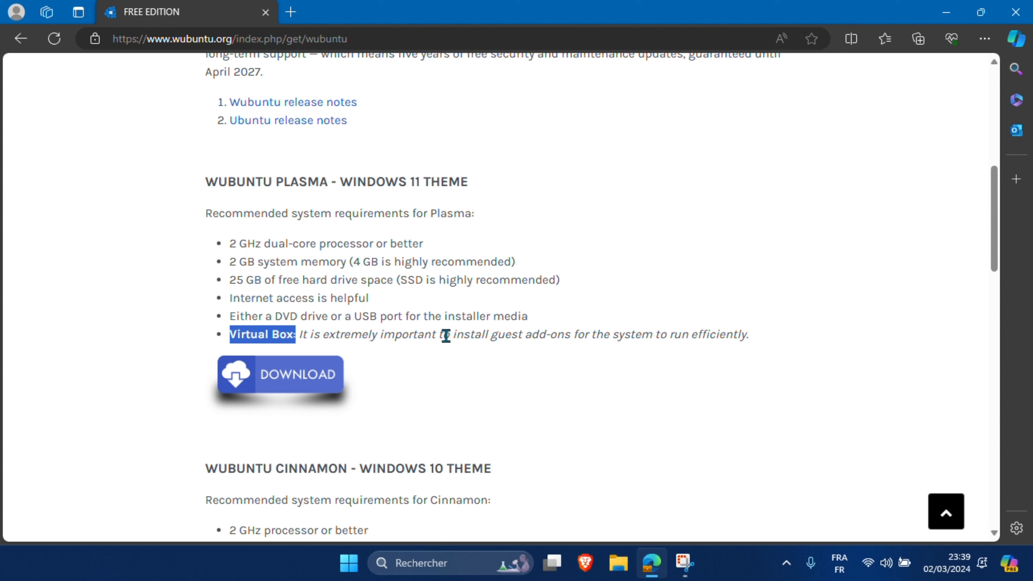
pyautogui.click(445, 335)
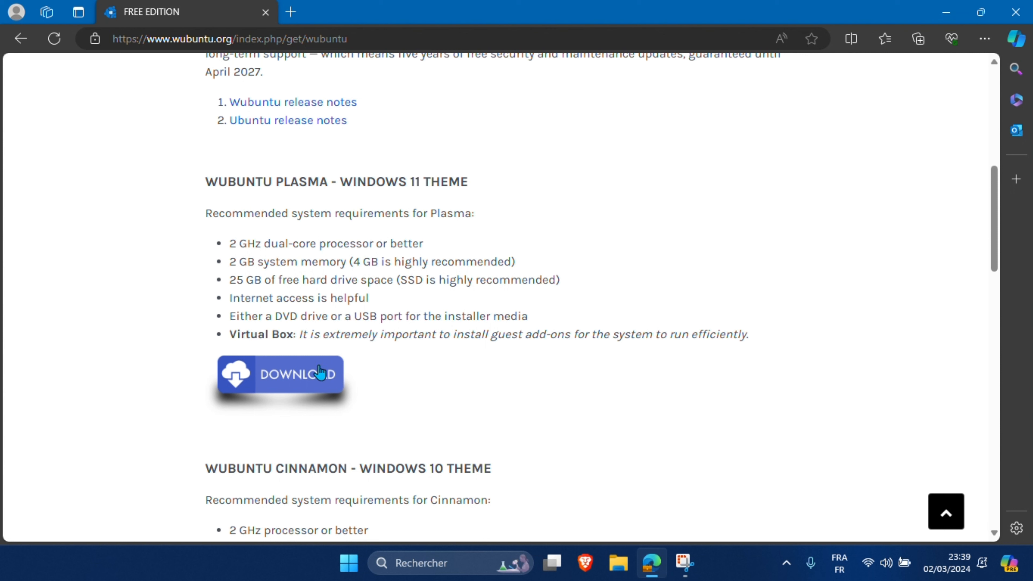
pyautogui.click(288, 379)
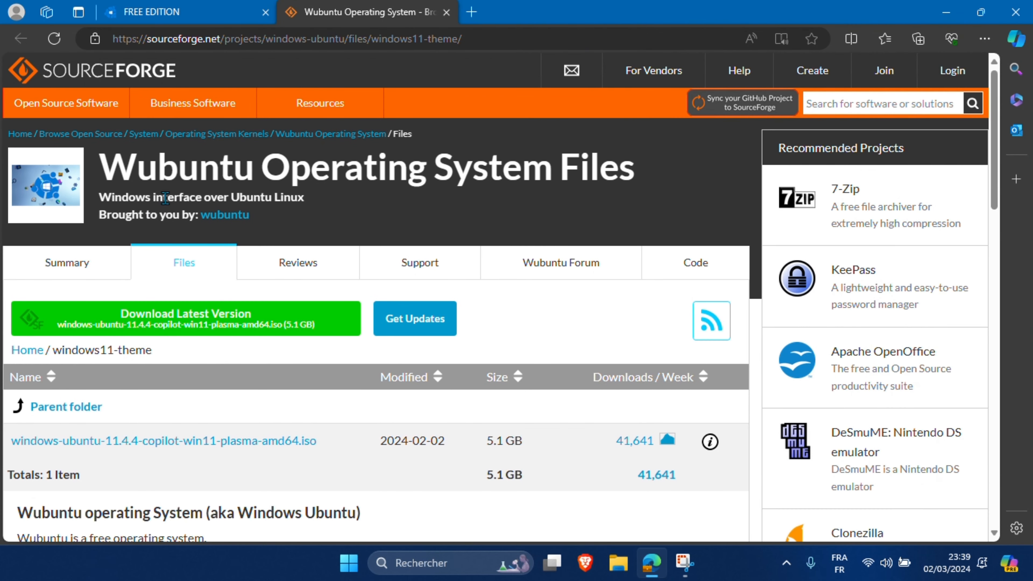
# Step: Download the latest Wubuntu Plasma ISO from SourceForge and minimize Edge to the desktop
pyautogui.click(186, 322)
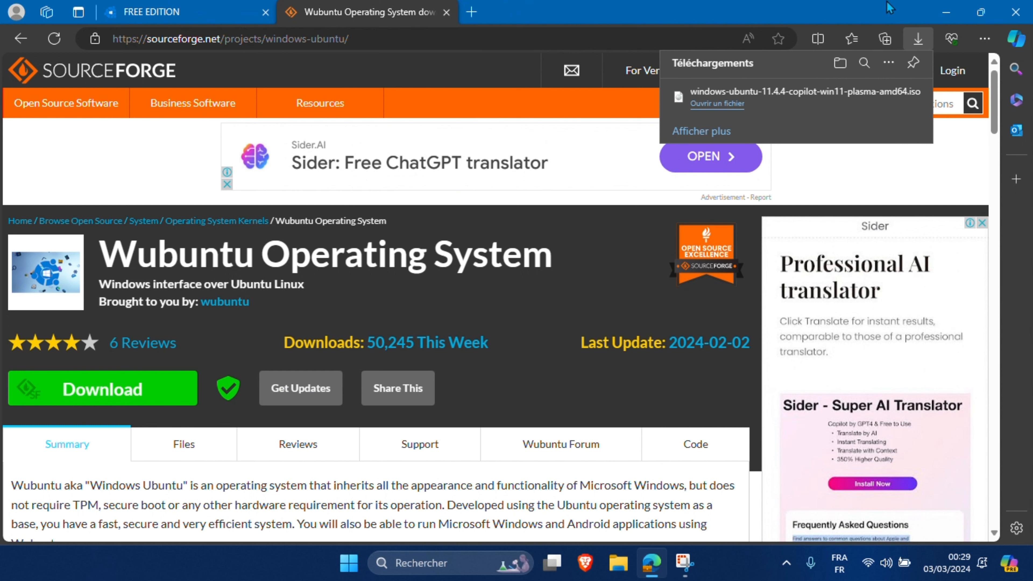
pyautogui.click(944, 16)
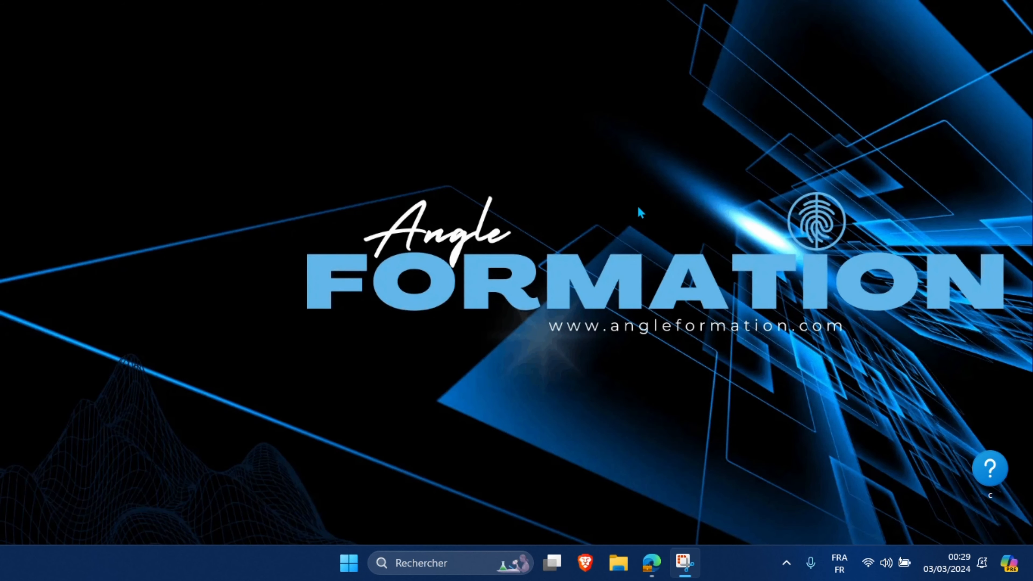
# Step: Launch VMware Workstation Pro from the pinned apps and start a new virtual machine
pyautogui.click(349, 563)
pyautogui.click(411, 206)
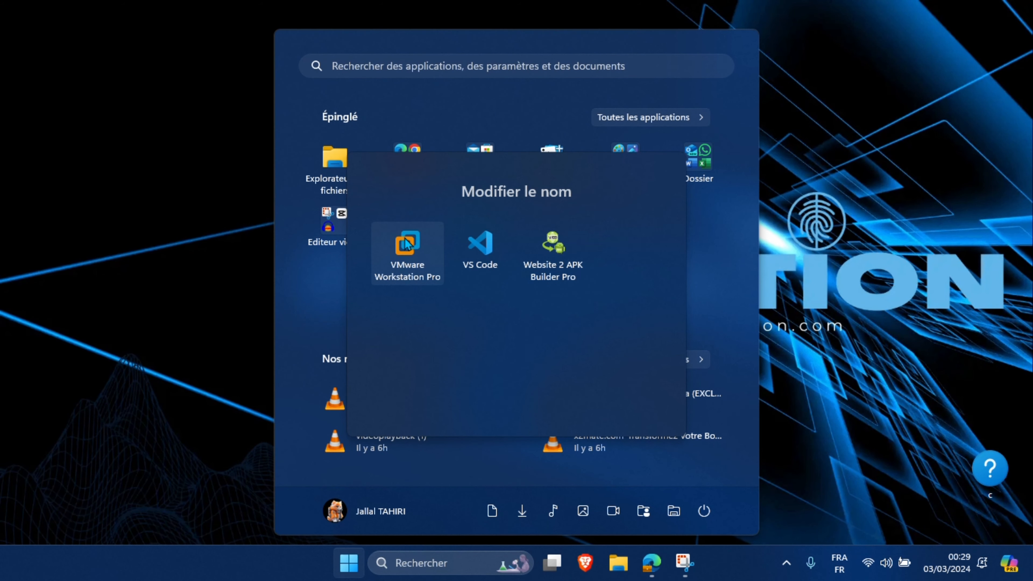
pyautogui.click(397, 248)
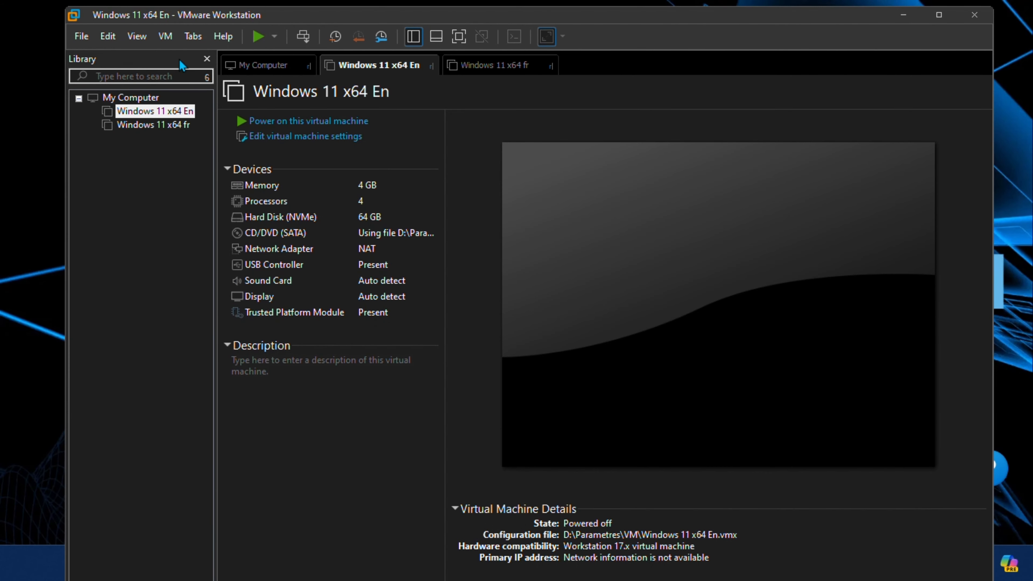
pyautogui.click(81, 36)
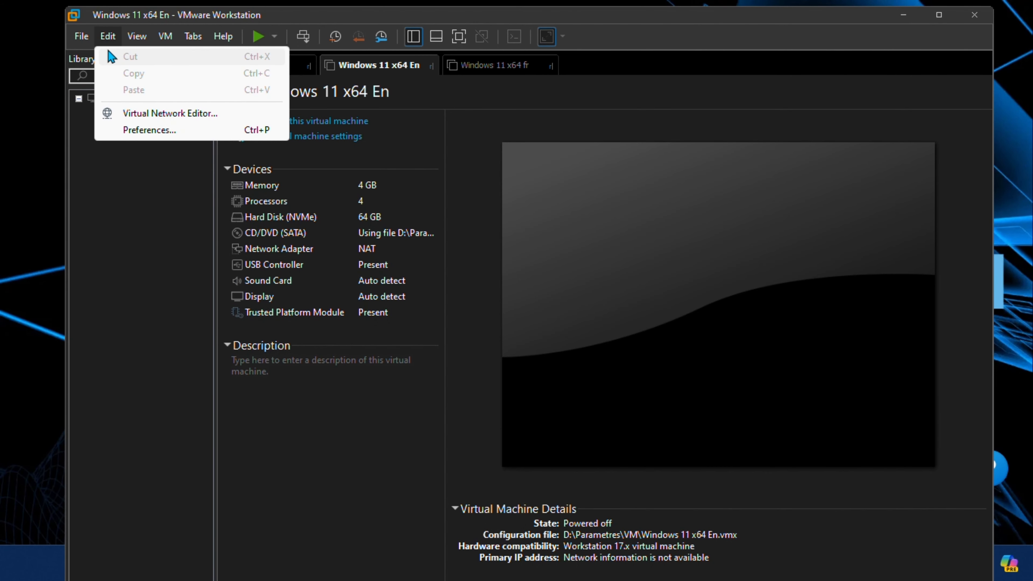
pyautogui.click(90, 56)
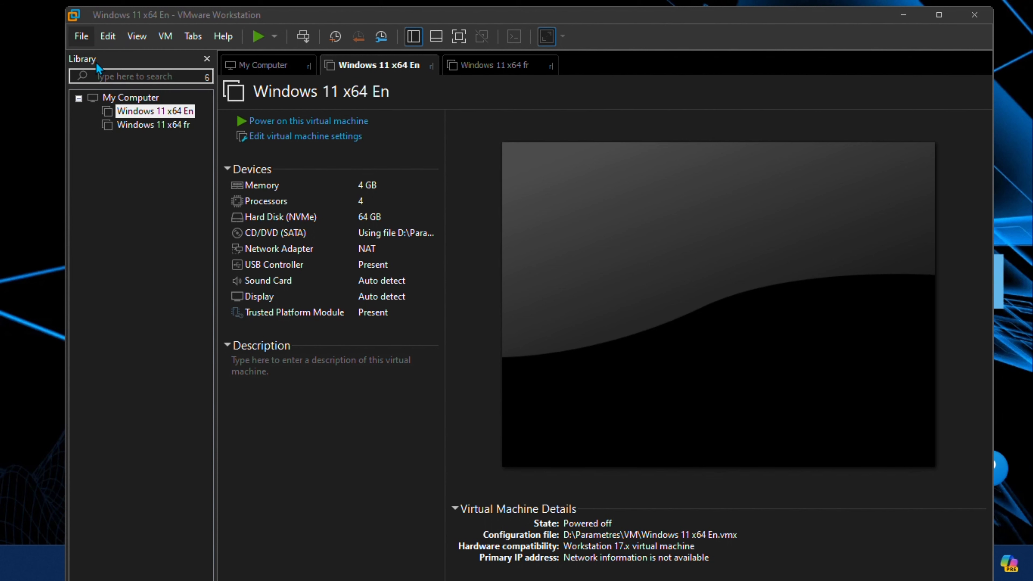
# Step: Choose the downloaded Wubuntu ISO in the telecharger folder as the installer disc image
pyautogui.click(589, 451)
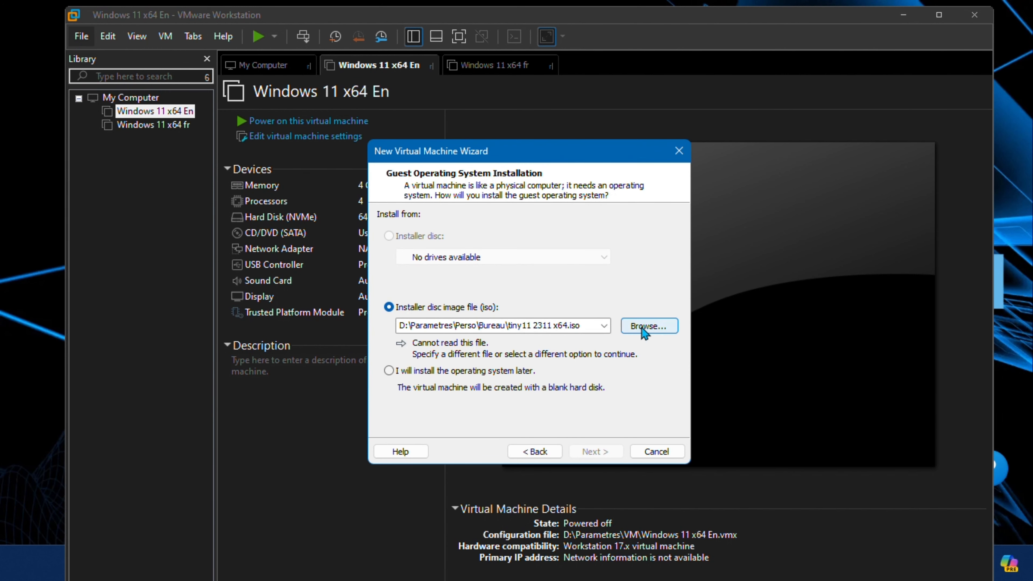
pyautogui.click(648, 328)
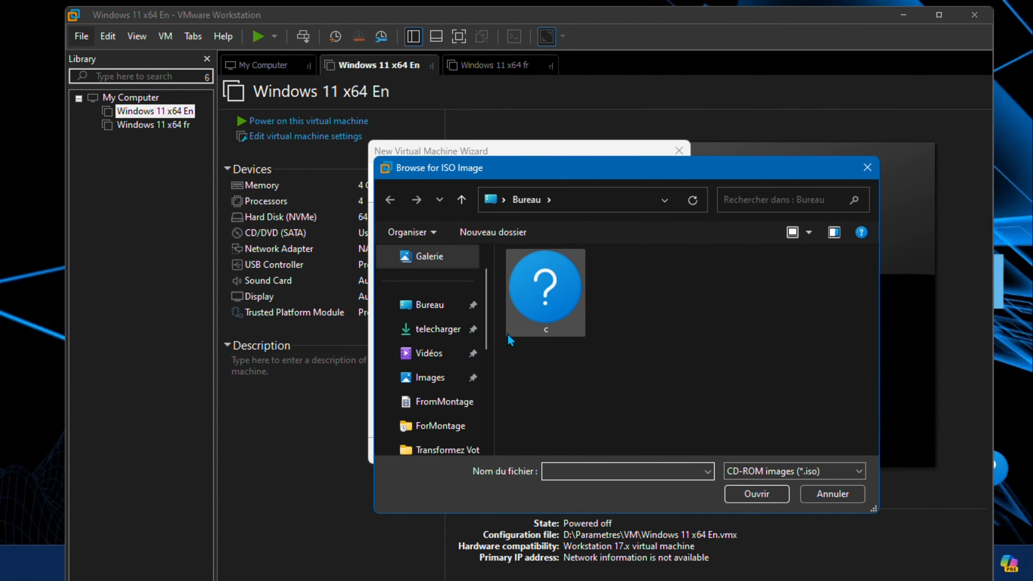
pyautogui.click(435, 330)
pyautogui.doubleClick(541, 323)
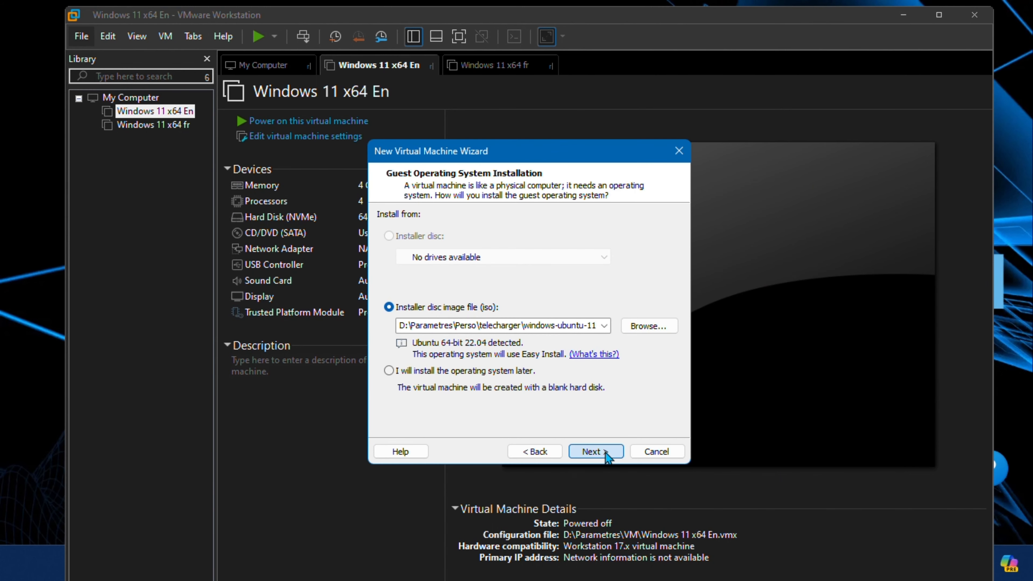
pyautogui.click(605, 453)
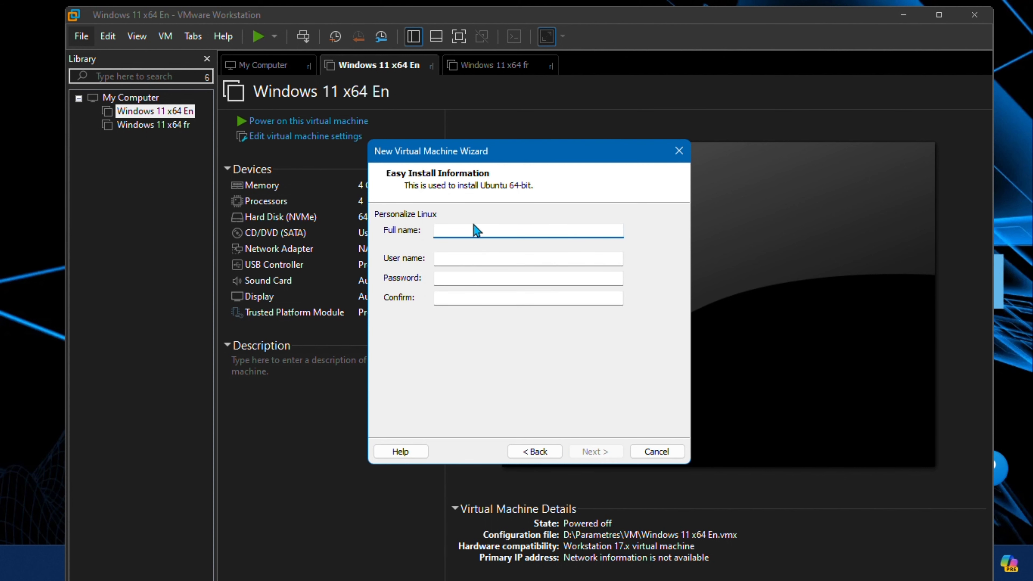
# Step: Fill in the Easy Install full name, a matching user name, and the account password twice
pyautogui.write('angle formation')
pyautogui.click(456, 231)
pyautogui.moveTo(516, 231); pyautogui.dragTo(417, 238)
pyautogui.hotkey('ctrl', 'c')
pyautogui.click(457, 259)
pyautogui.hotkey('ctrl', 'v')
pyautogui.hotkey('ctrl', 'Left')
pyautogui.press('BackSpace')
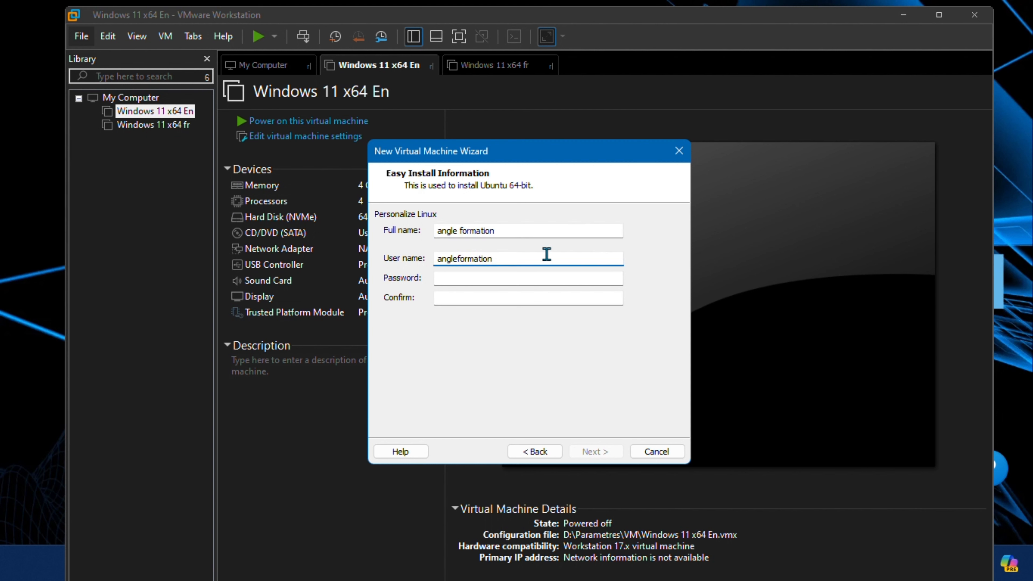
pyautogui.click(495, 278)
pyautogui.write('123456')
pyautogui.press('Tab')
pyautogui.write('123456')
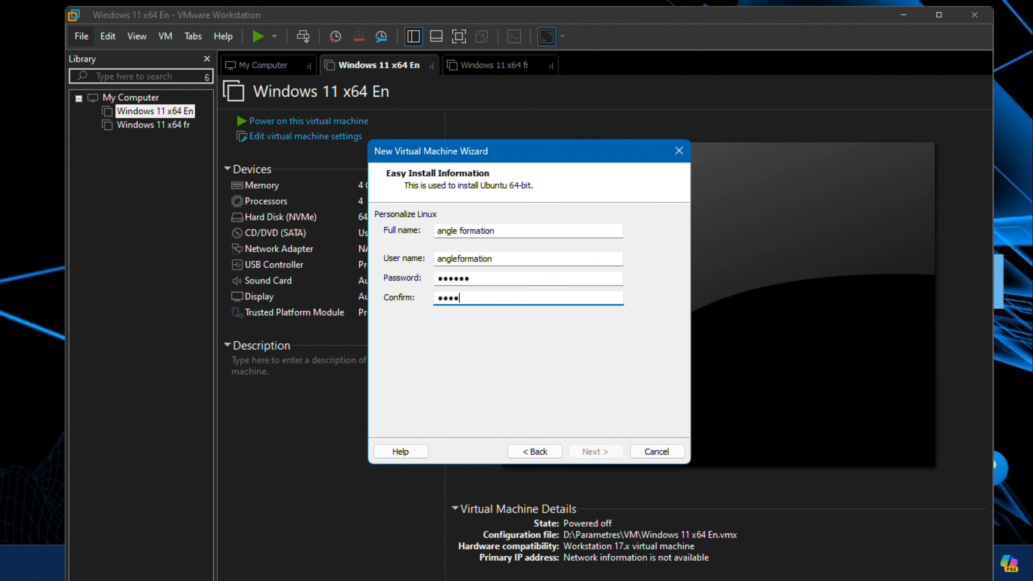
pyautogui.click(596, 452)
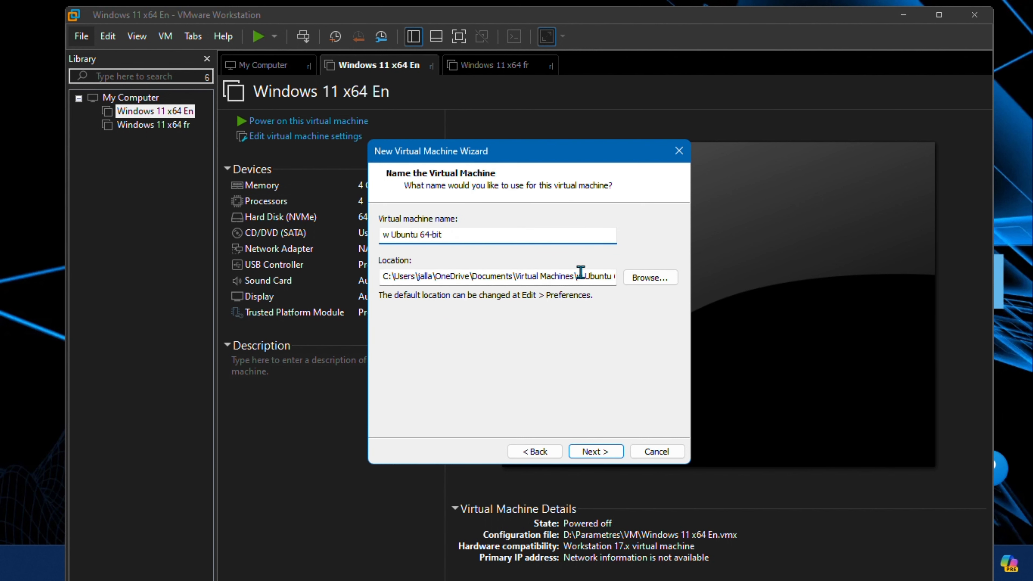
# Step: Store the machine in D:\Parametres\VM\WLinux ubuntu and continue to disk sizing
pyautogui.click(648, 284)
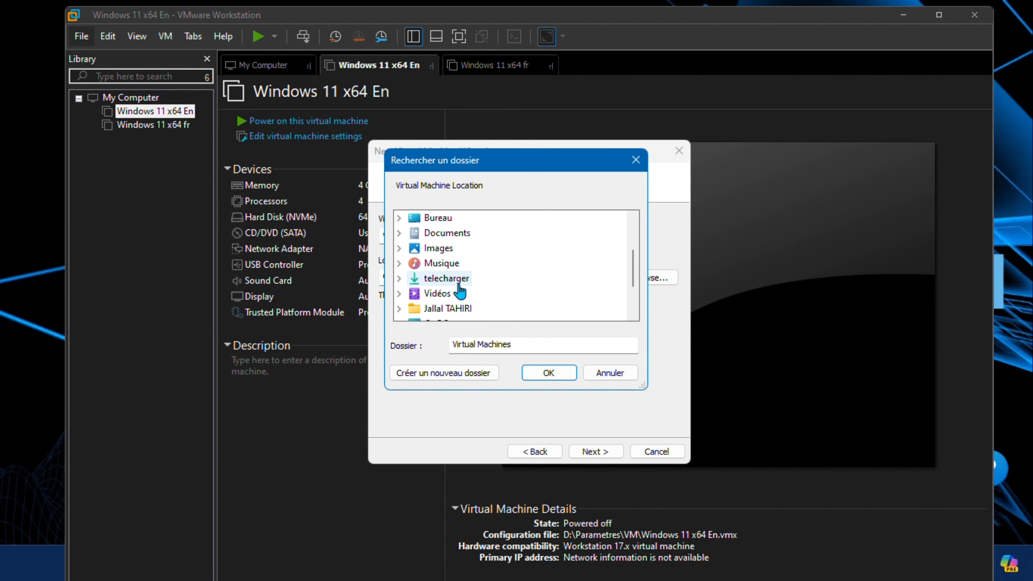
pyautogui.scroll(-2, 459, 290)
pyautogui.click(548, 373)
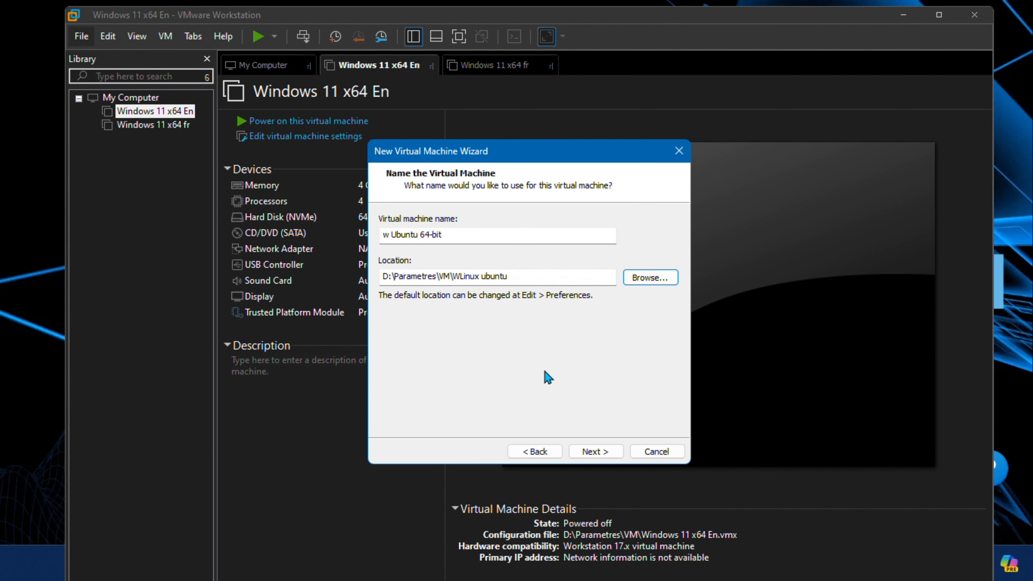
pyautogui.click(519, 282)
pyautogui.hotkey('ctrl', 'a')
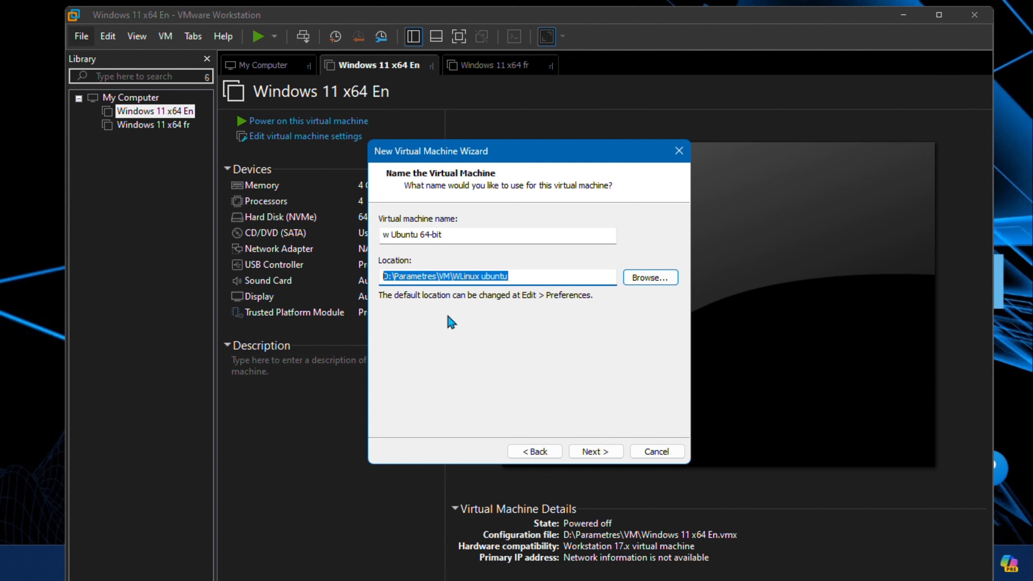
pyautogui.click(606, 454)
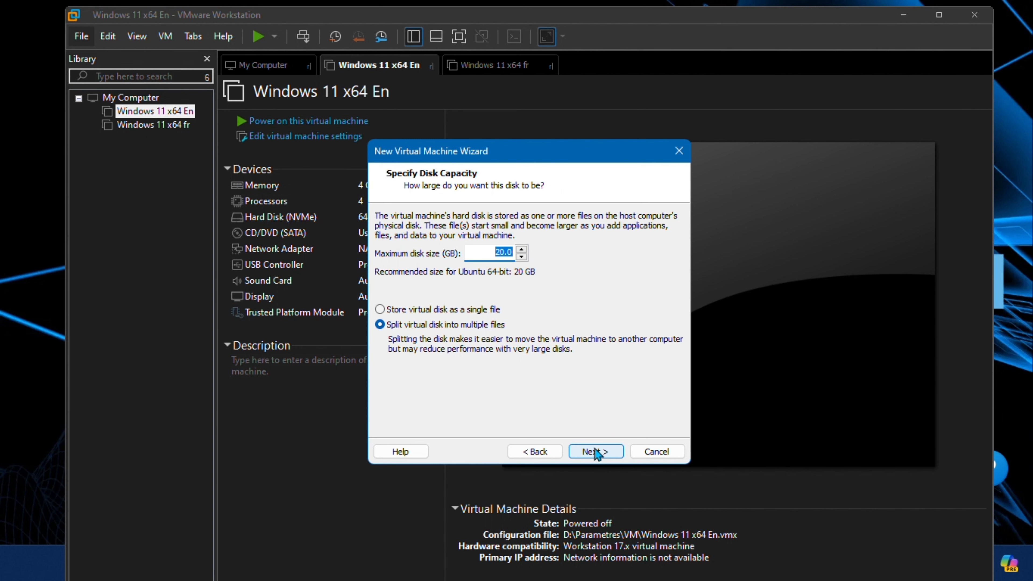
# Step: Raise the maximum disk size from 20 GB to 40 GB and continue to the summary
pyautogui.click(493, 251)
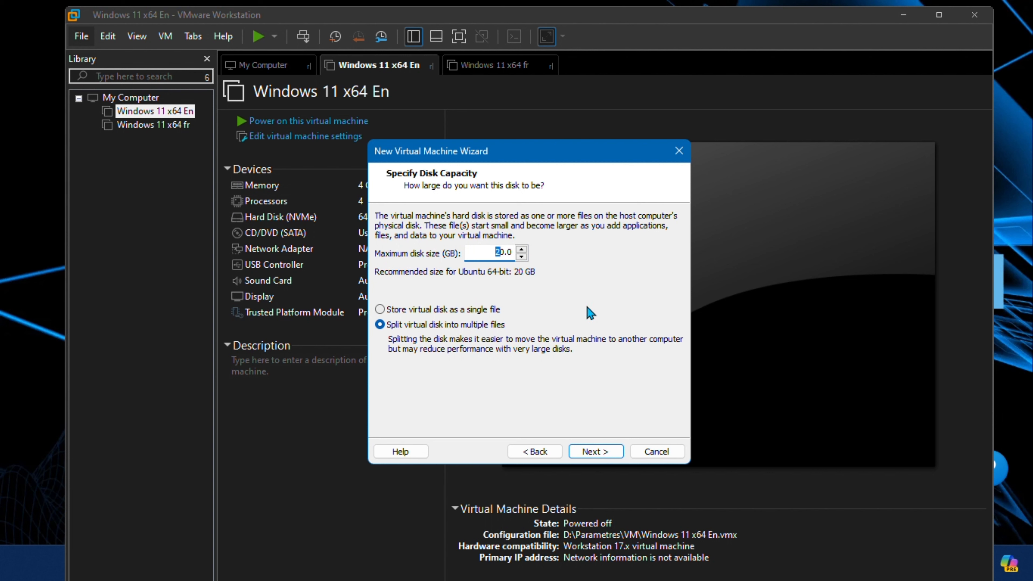
pyautogui.write('4')
pyautogui.click(596, 452)
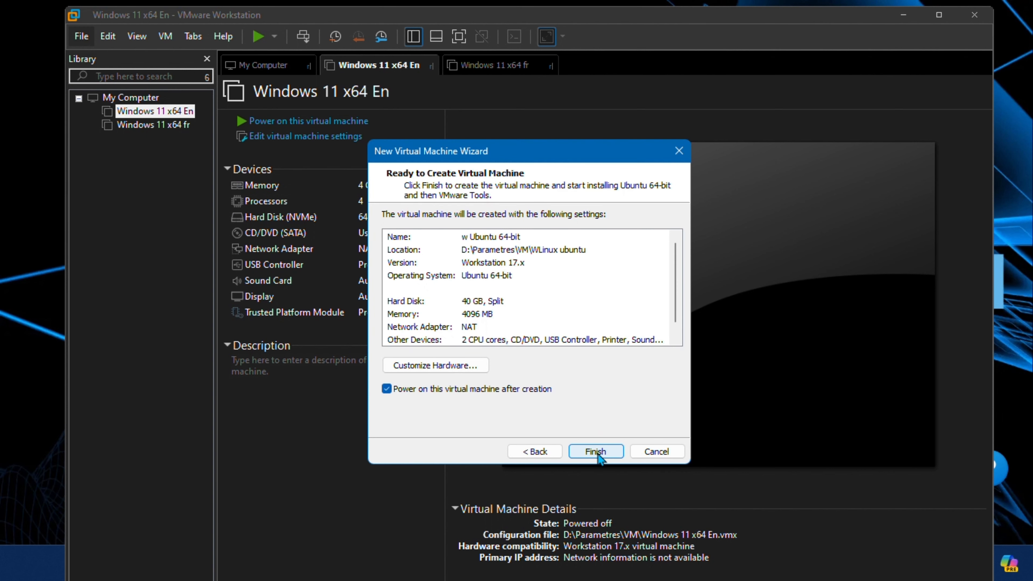
# Step: In Customize Hardware, set 1 processor with 4 cores per processor
pyautogui.click(436, 365)
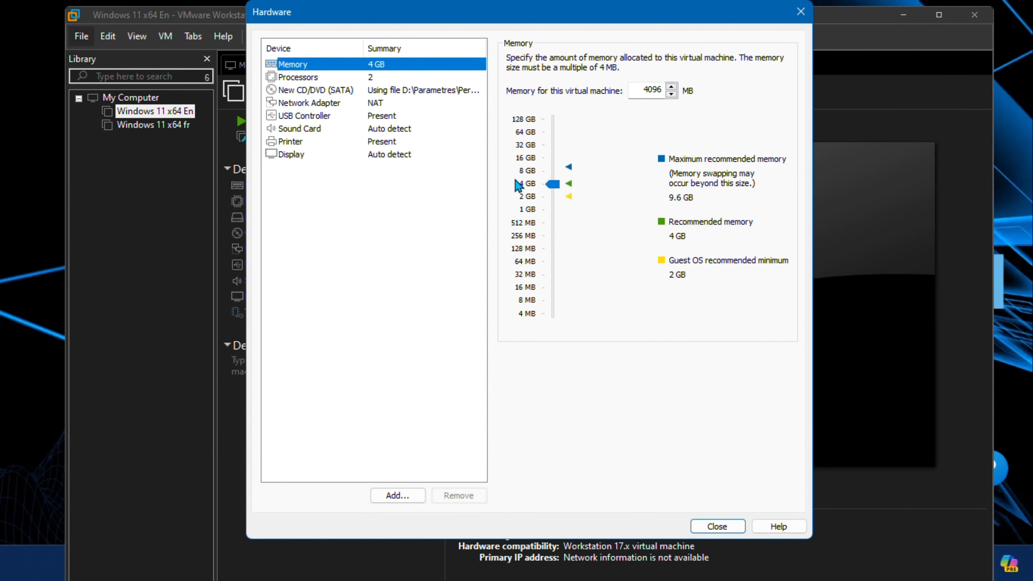
pyautogui.click(303, 79)
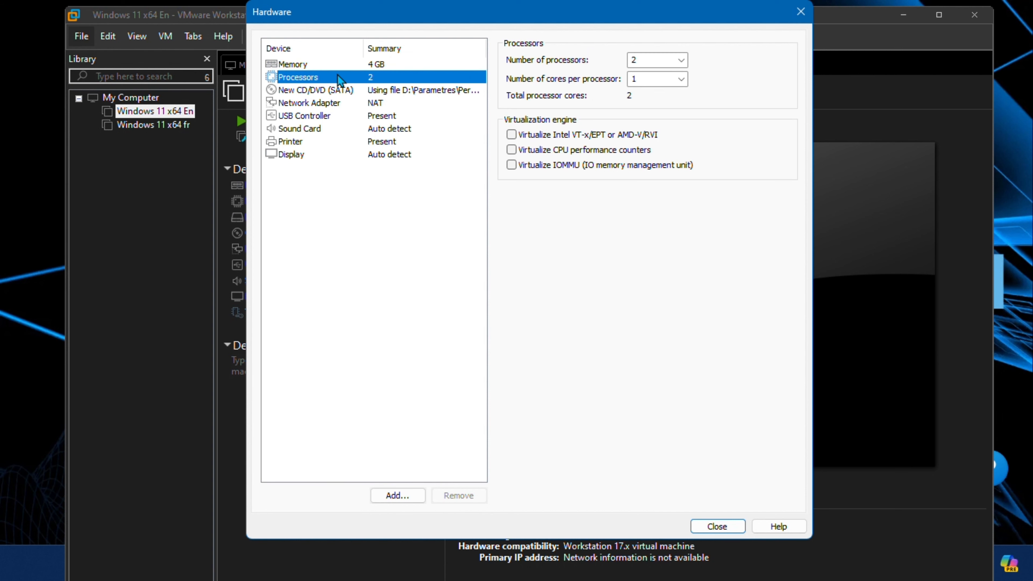
pyautogui.click(681, 60)
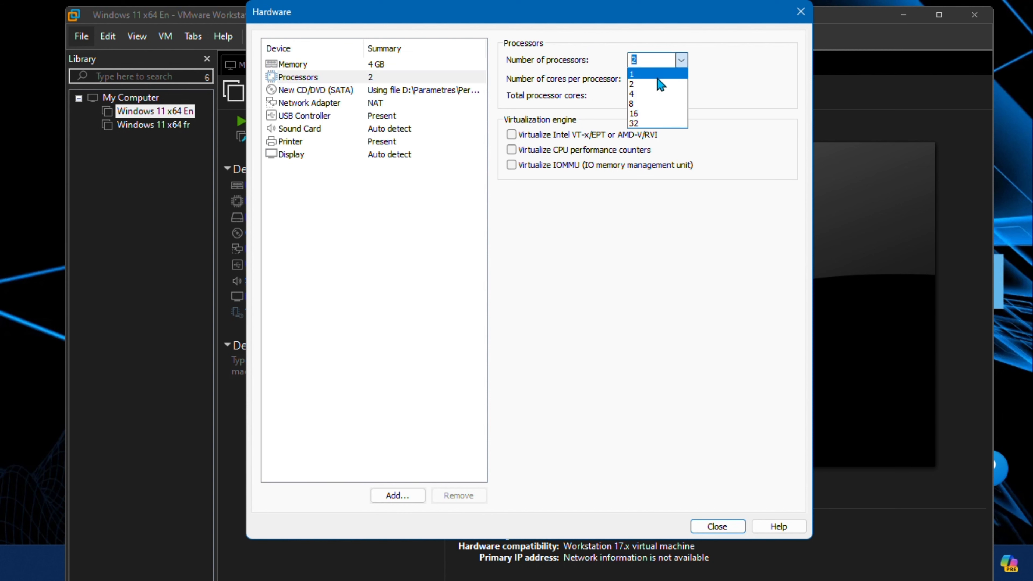
pyautogui.click(657, 74)
pyautogui.click(680, 79)
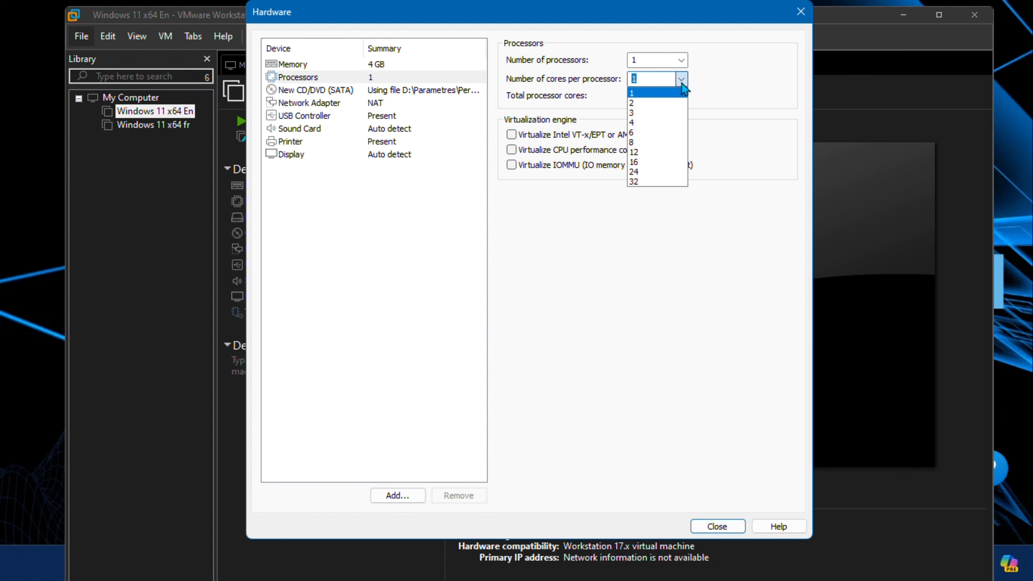
pyautogui.click(660, 131)
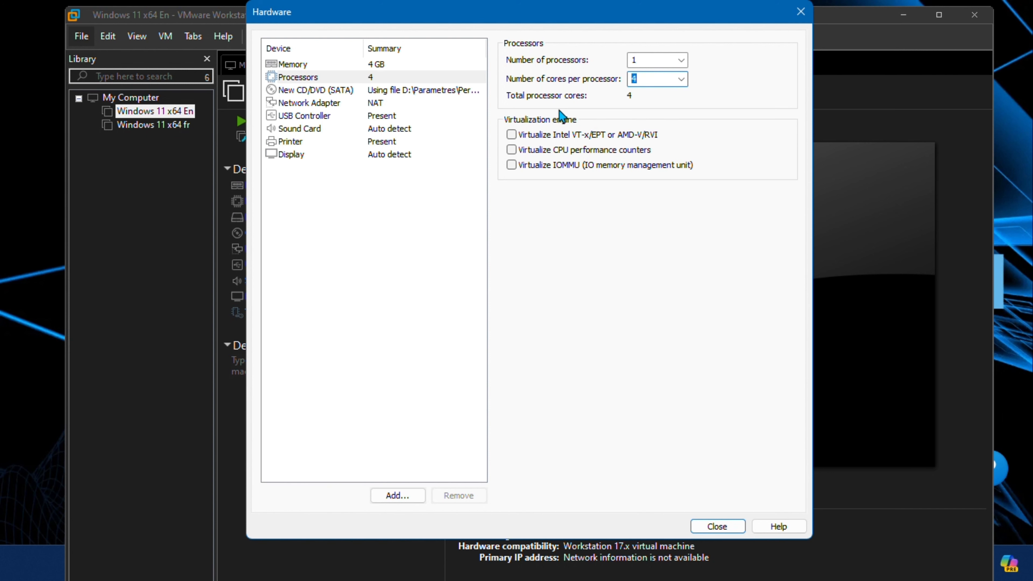
# Step: Disable Bluetooth sharing, sound at power on and 3D acceleration, and remove the printer
pyautogui.click(301, 94)
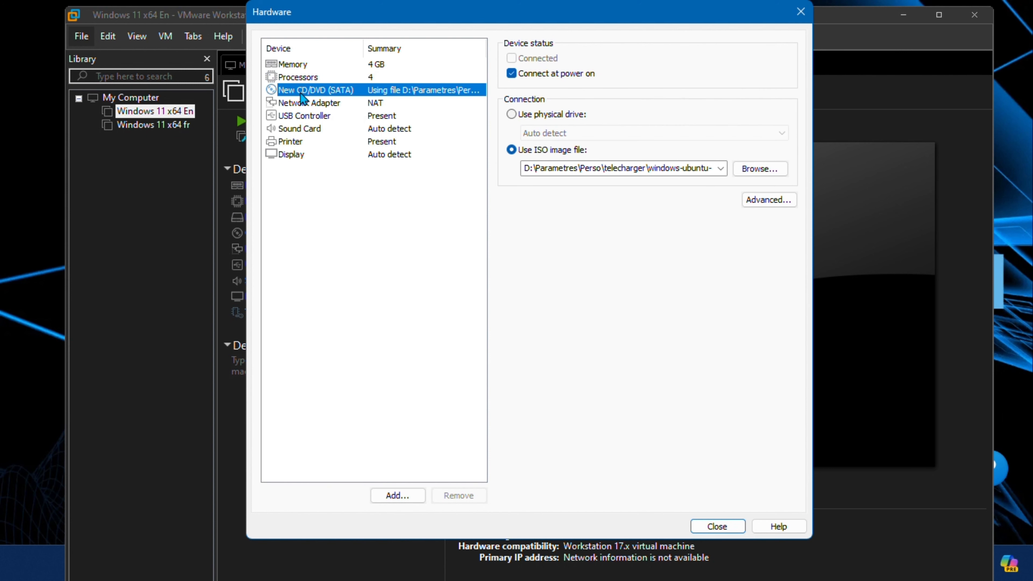
pyautogui.click(306, 105)
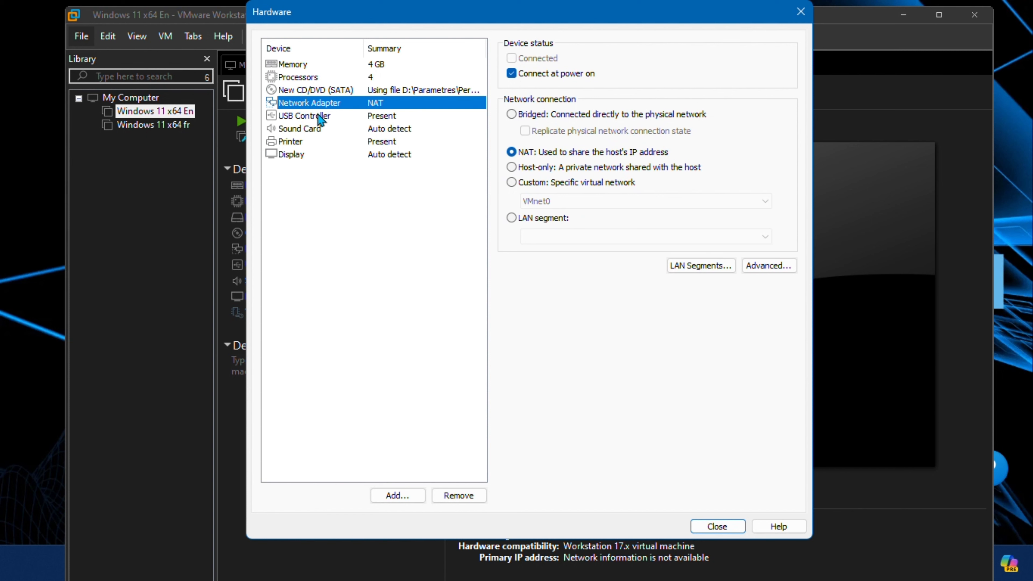
pyautogui.click(317, 115)
pyautogui.click(516, 90)
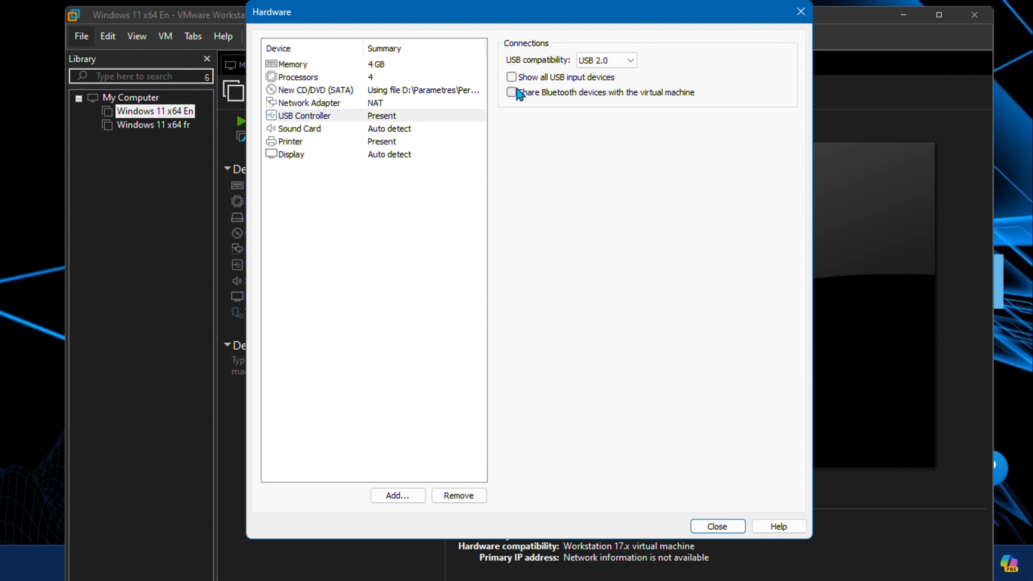
pyautogui.click(301, 129)
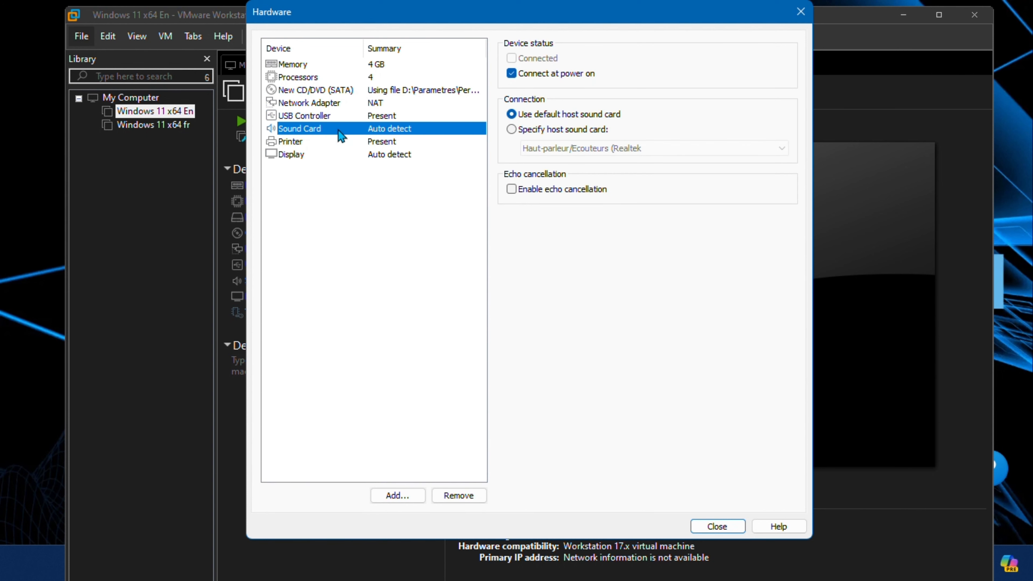
pyautogui.click(514, 75)
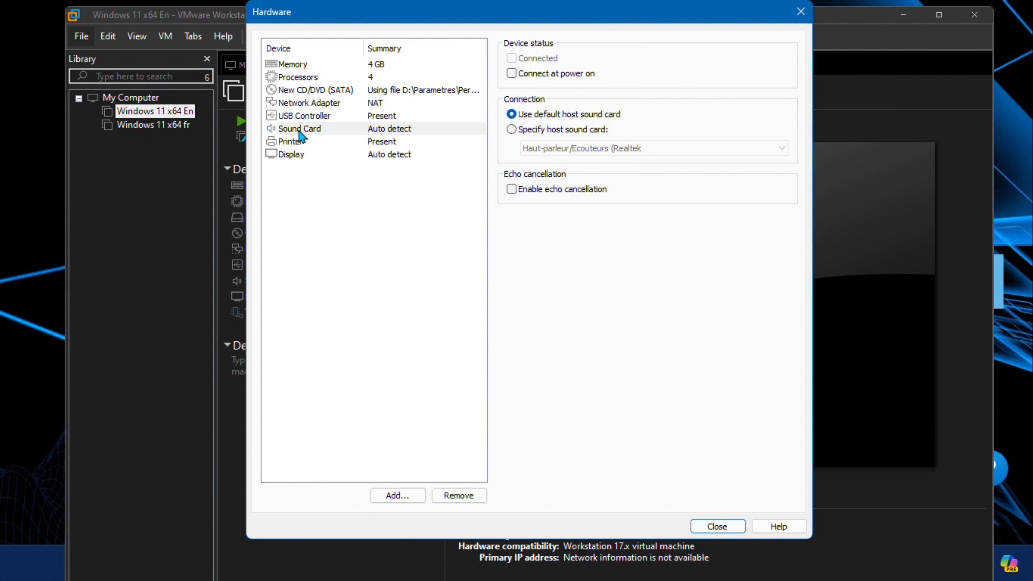
pyautogui.click(288, 142)
pyautogui.click(459, 496)
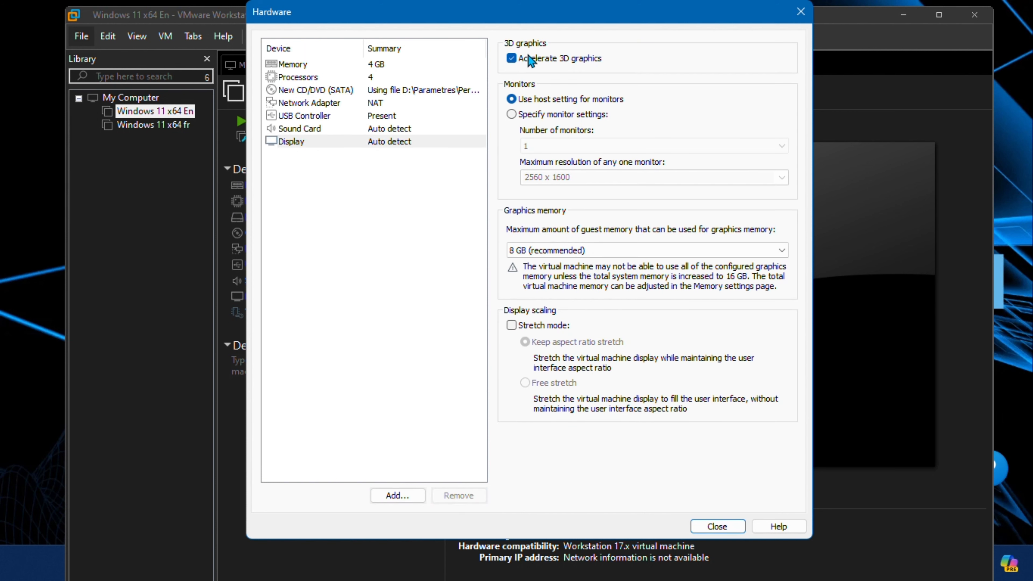
pyautogui.click(509, 57)
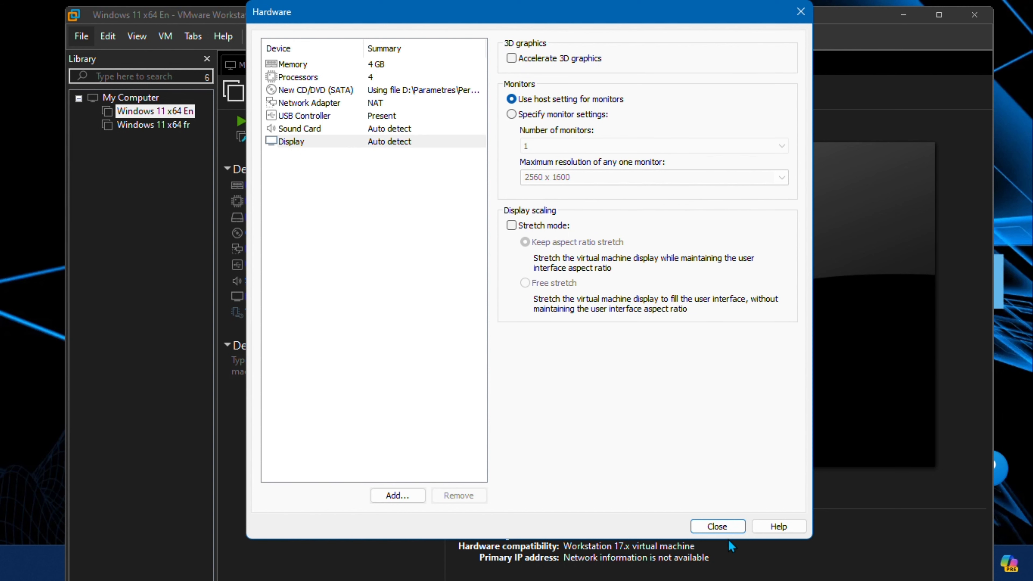
pyautogui.click(734, 530)
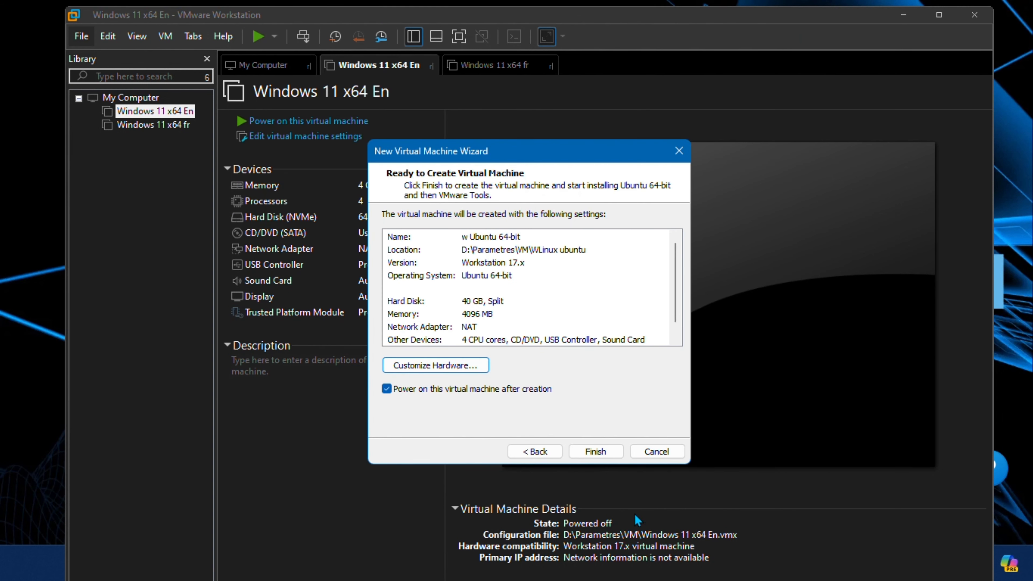
# Step: Finish the wizard, start the w Ubuntu 64-bit machine, and switch it to full screen
pyautogui.click(607, 452)
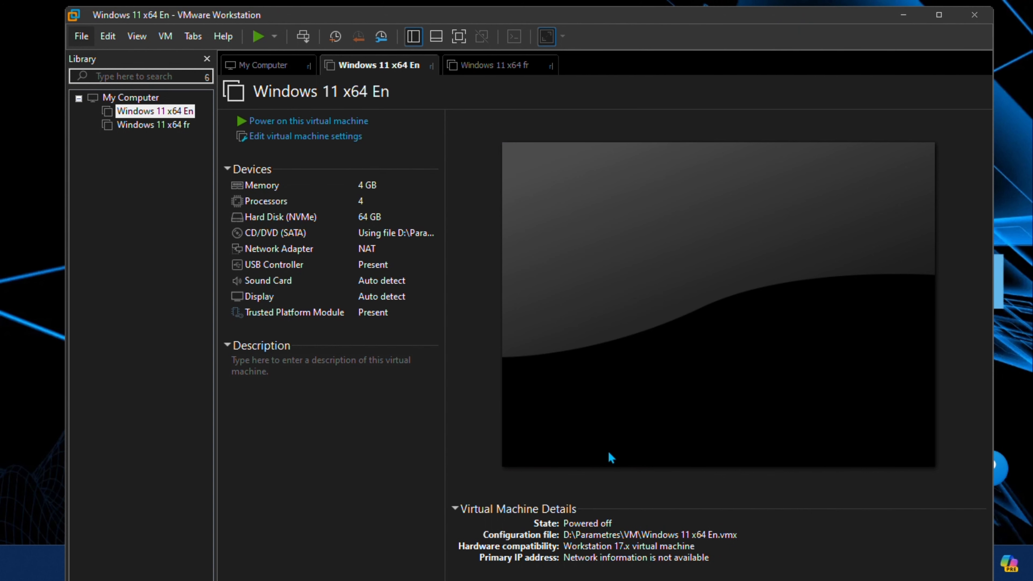
pyautogui.click(600, 433)
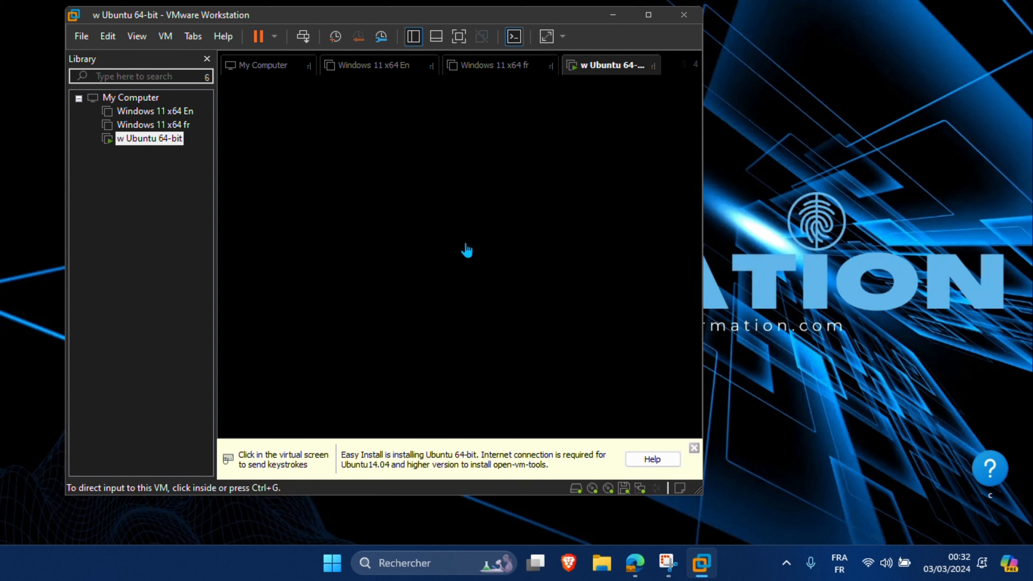
pyautogui.click(466, 249)
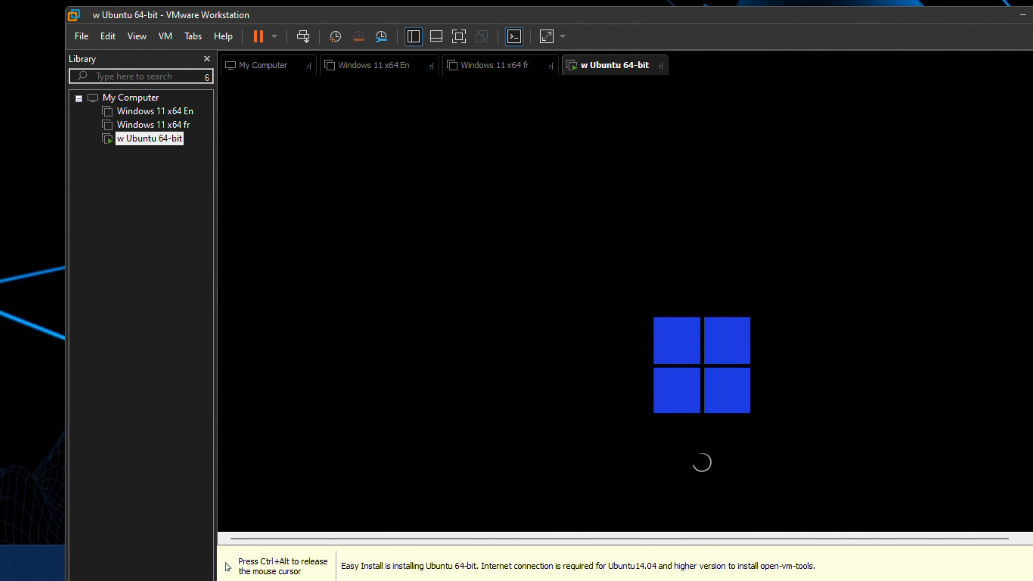
pyautogui.hotkey('ctrl', 'alt')
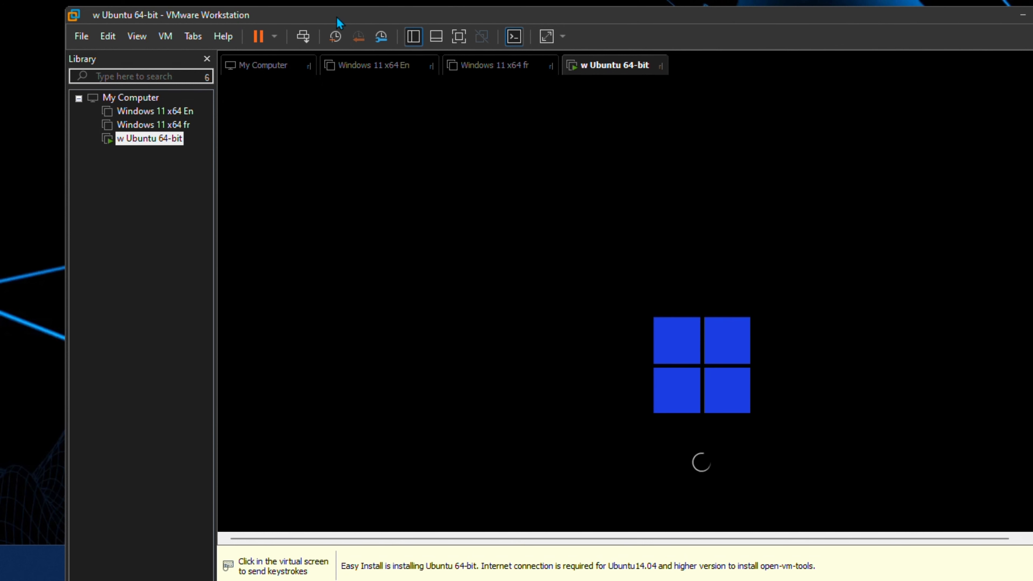
pyautogui.moveTo(339, 20); pyautogui.dragTo(323, 76)
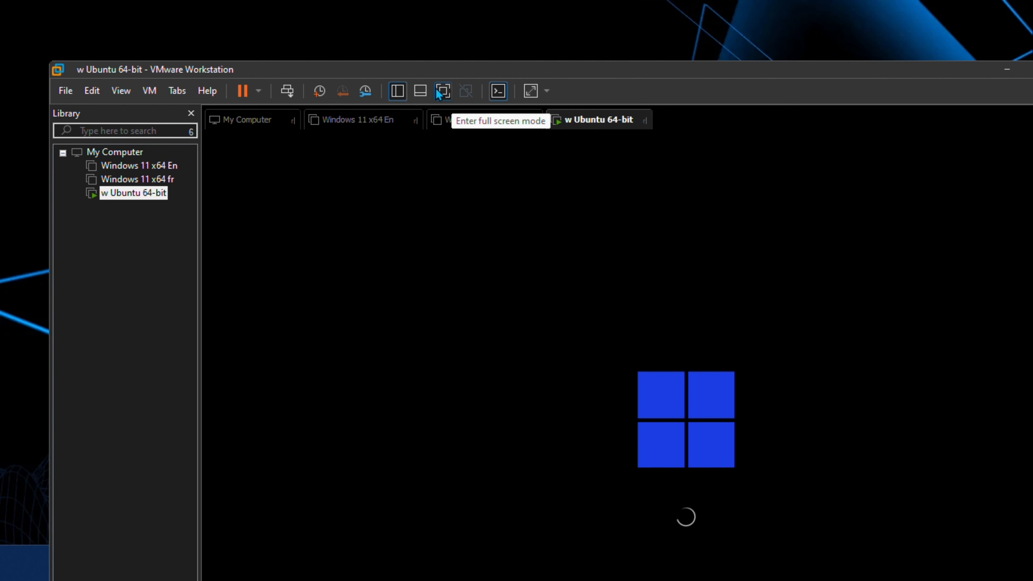
pyautogui.click(437, 88)
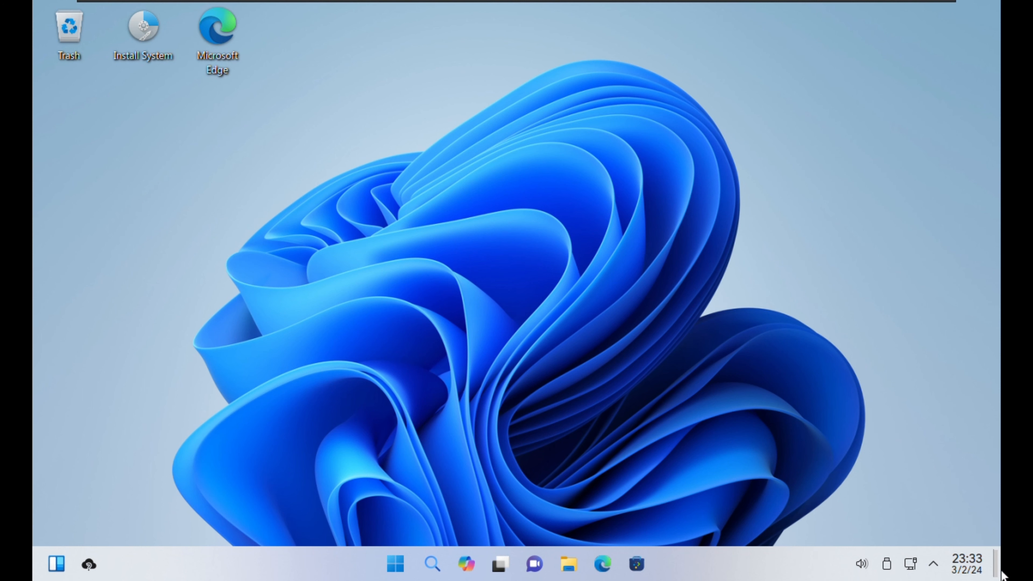
# Step: Open the Dolphin file manager from the Wubuntu start menu and close it again
pyautogui.click(453, 483)
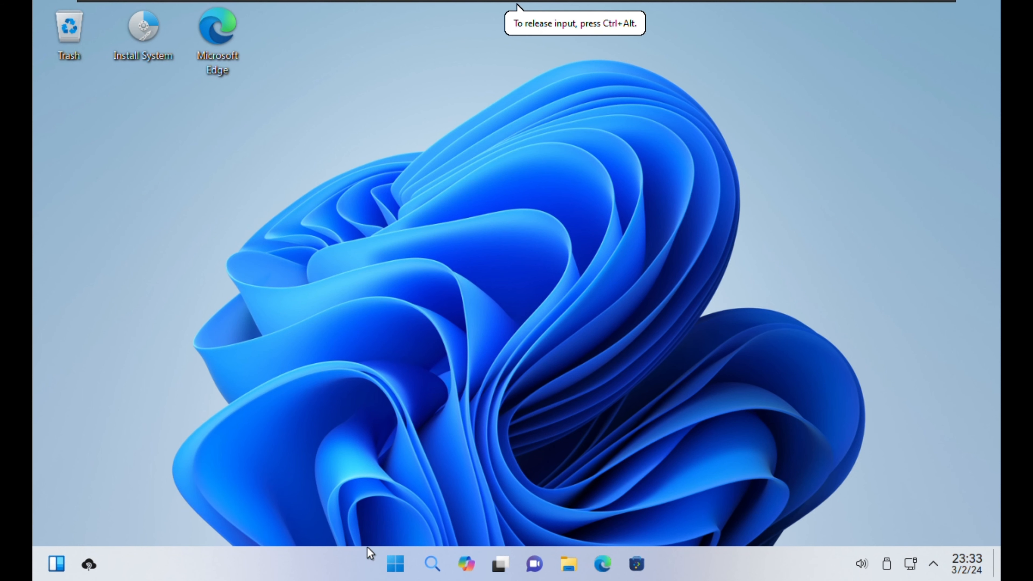
pyautogui.click(395, 563)
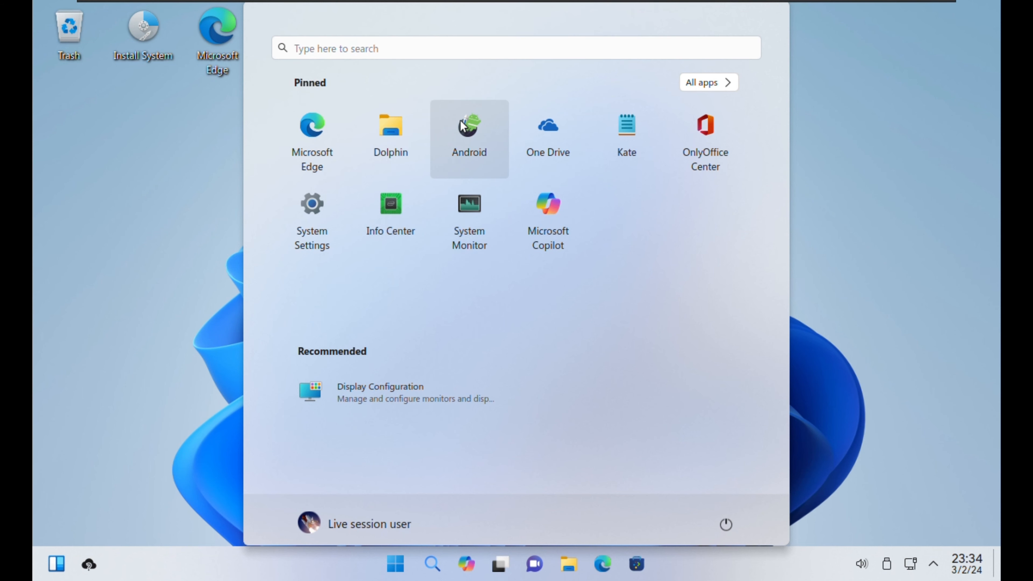
pyautogui.click(396, 128)
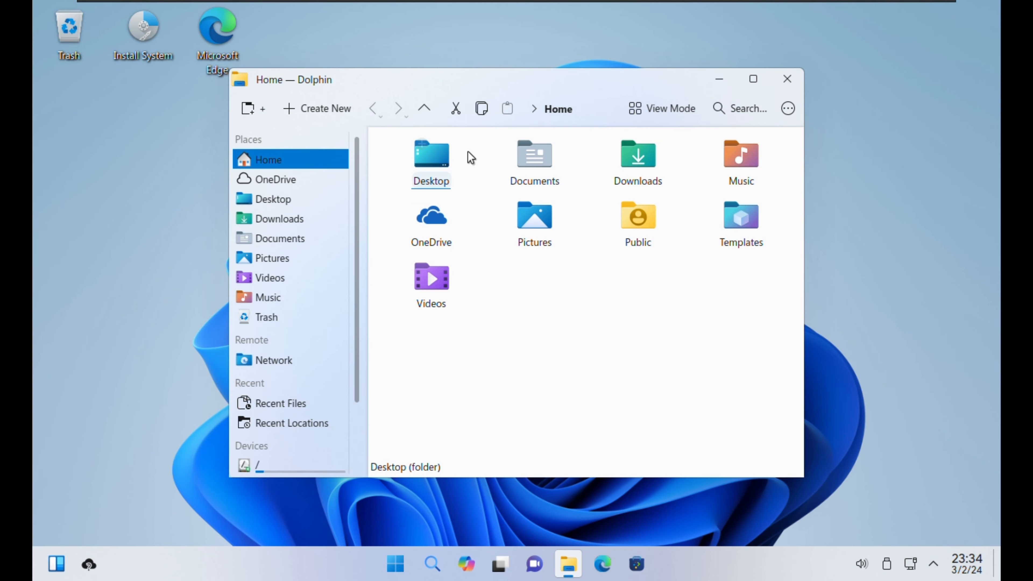
pyautogui.click(787, 82)
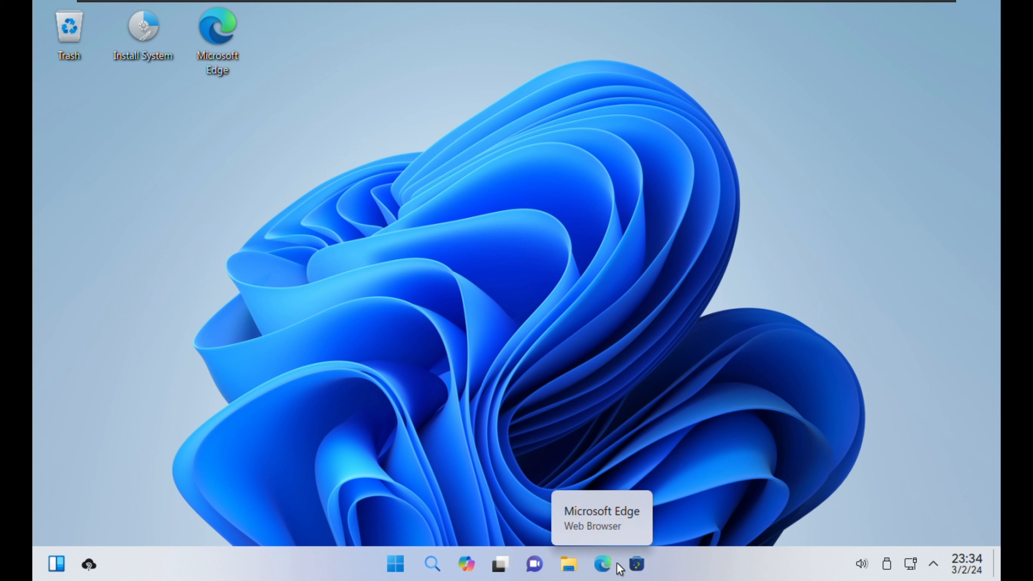
# Step: Open and close the Discover store, then launch Install System from the desktop icon
pyautogui.click(642, 564)
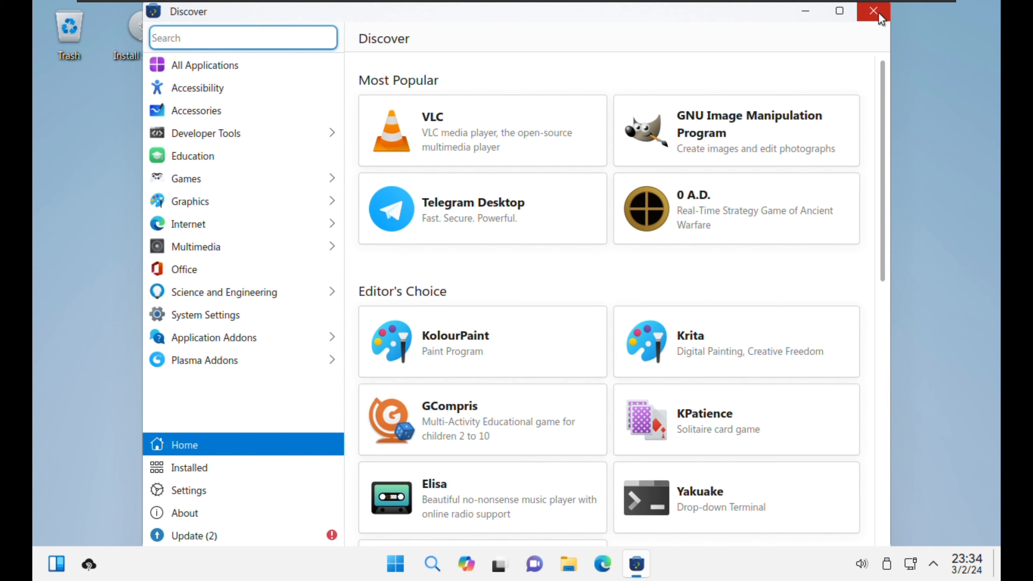
pyautogui.click(878, 15)
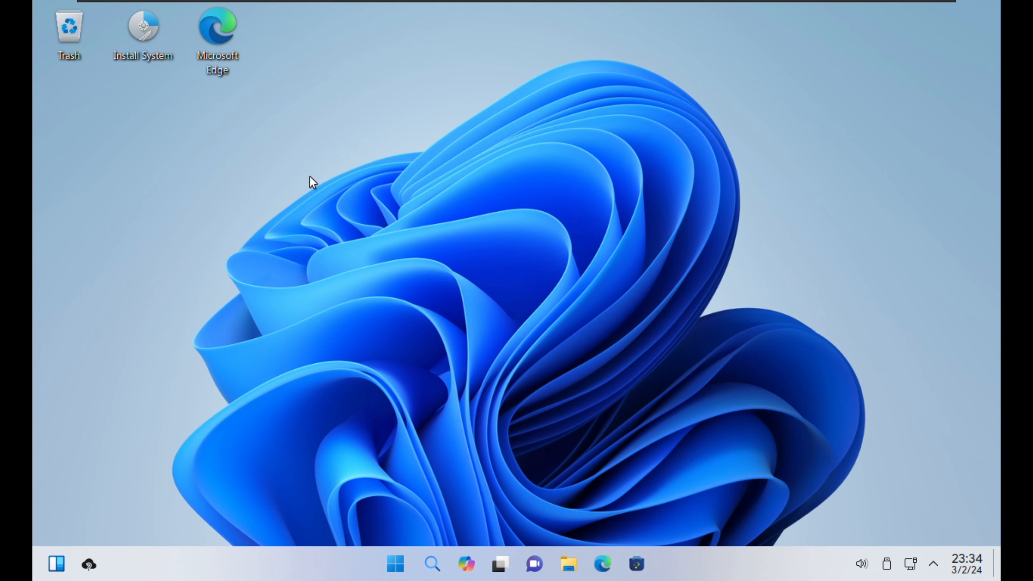
pyautogui.click(147, 21)
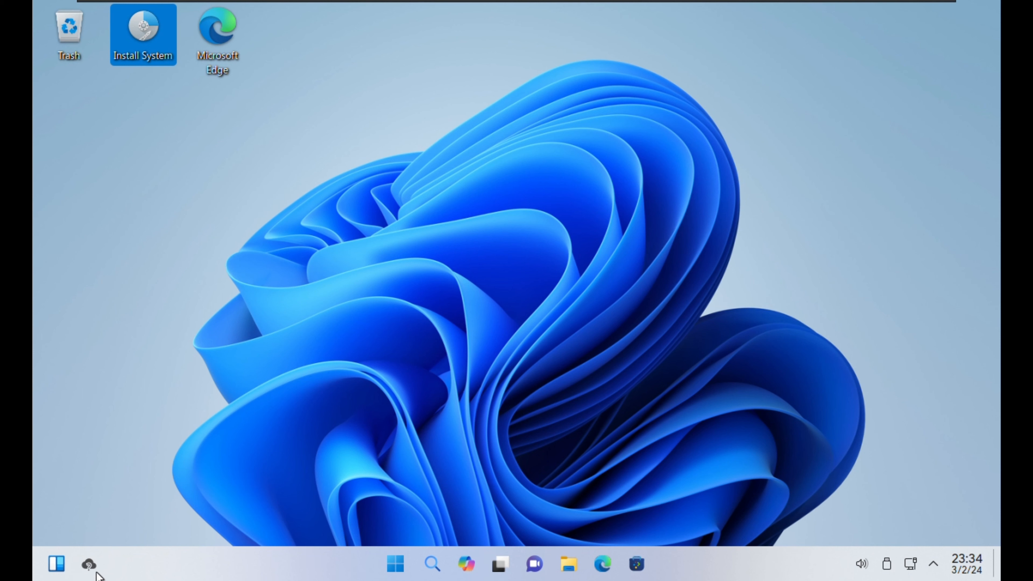
pyautogui.doubleClick(176, 57)
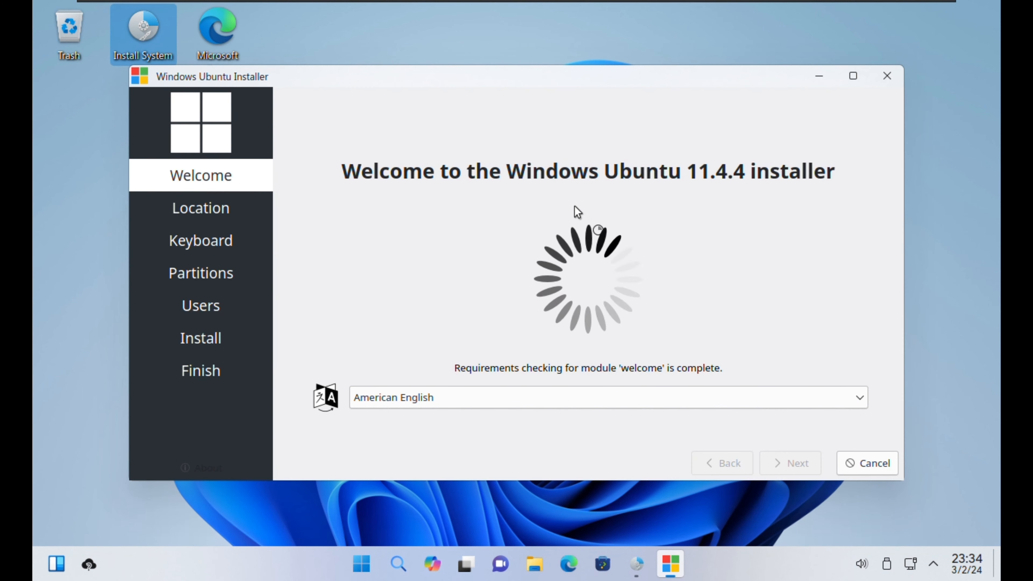
# Step: Switch the installer language to français and advance to the Localisation step
pyautogui.click(848, 397)
pyautogui.scroll(-2, 610, 310)
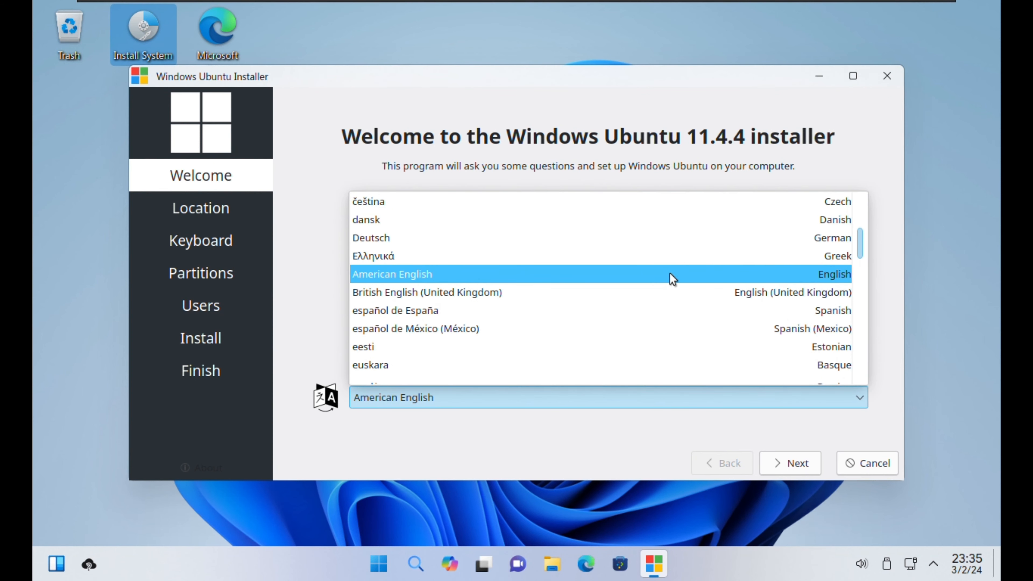
pyautogui.scroll(-2, 669, 273)
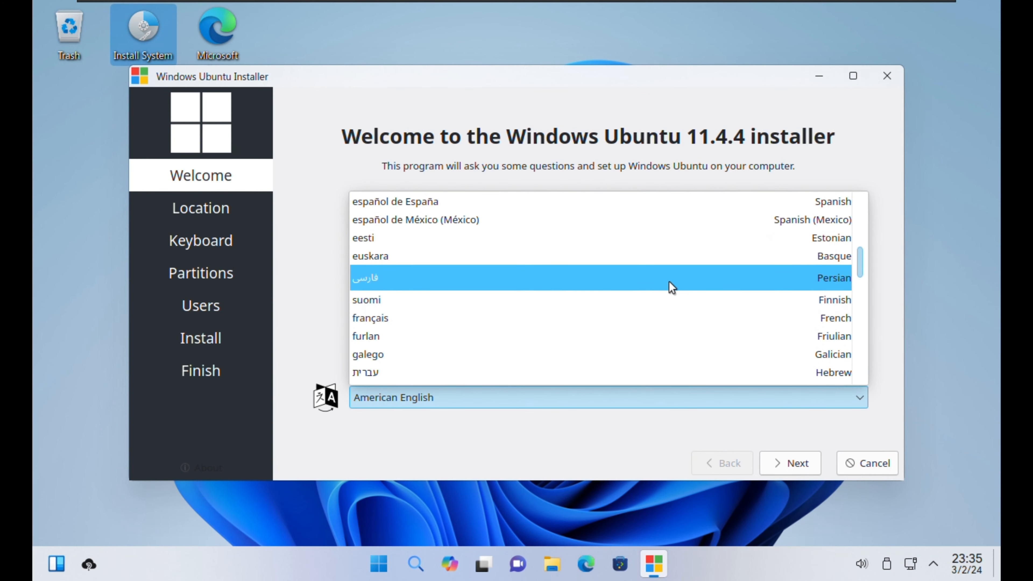
pyautogui.click(535, 318)
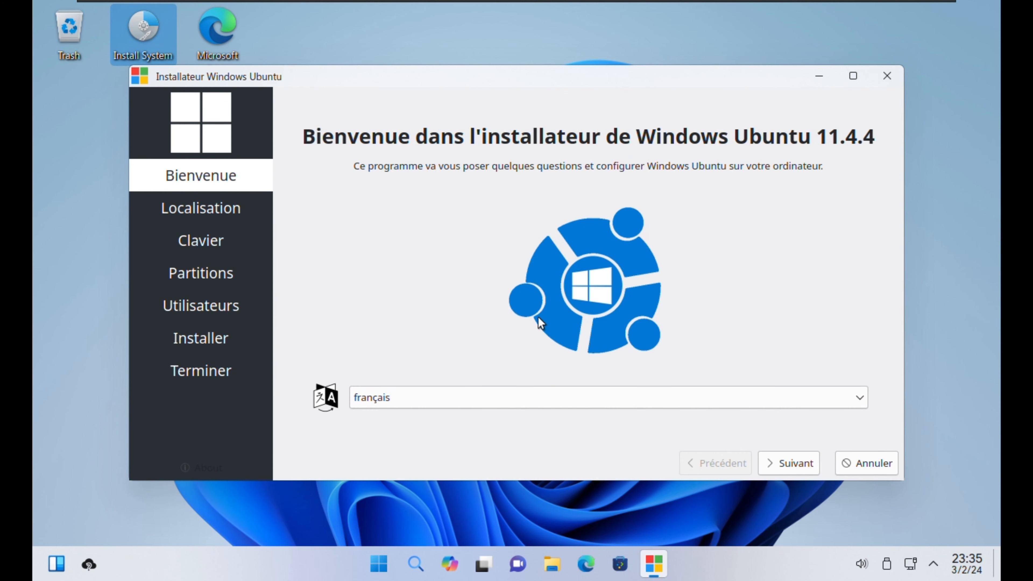
pyautogui.click(798, 463)
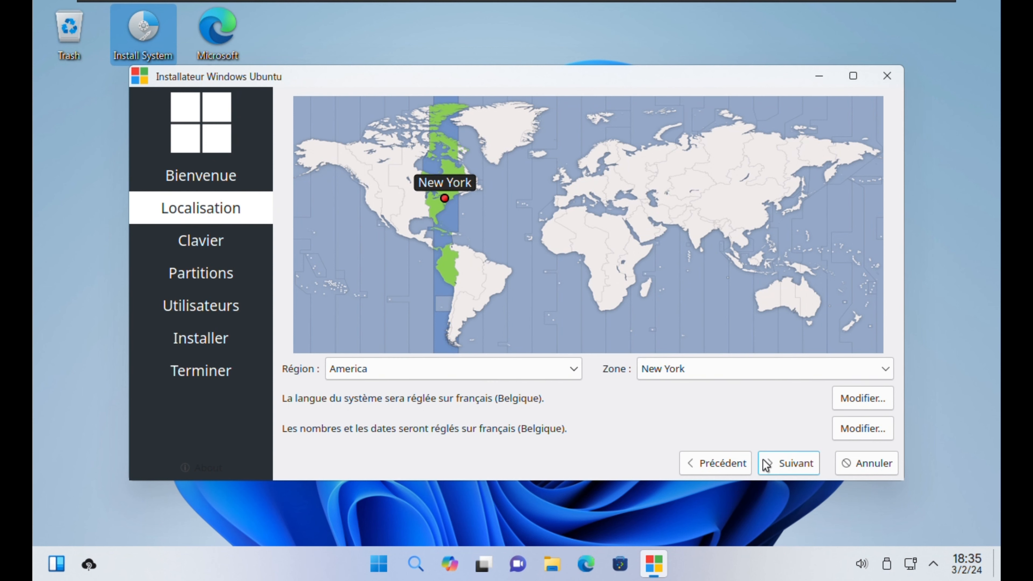
# Step: Keep the Belgian Default keyboard layout and choose to erase the whole 39,99 GiB disk
pyautogui.click(781, 466)
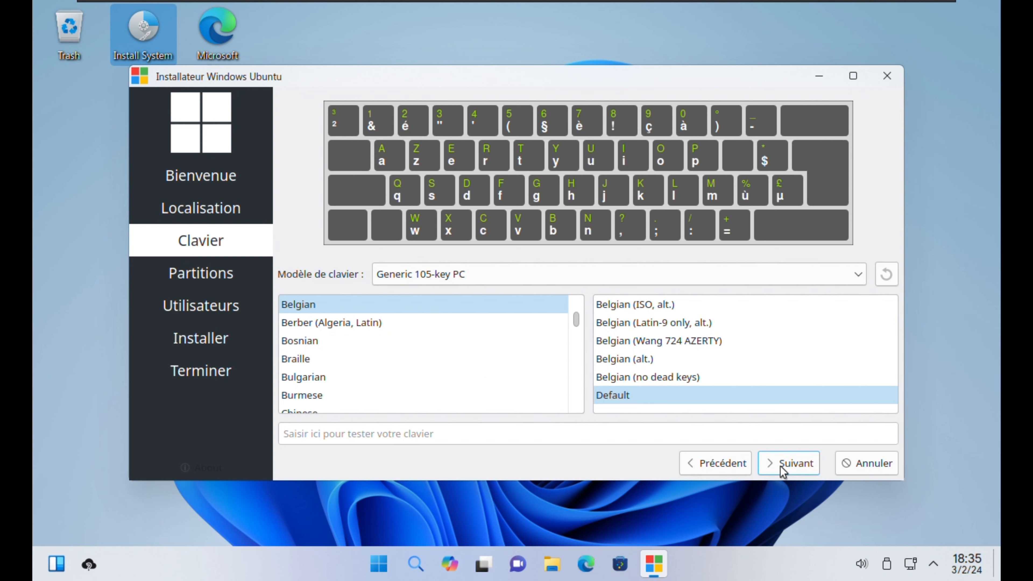
pyautogui.click(623, 396)
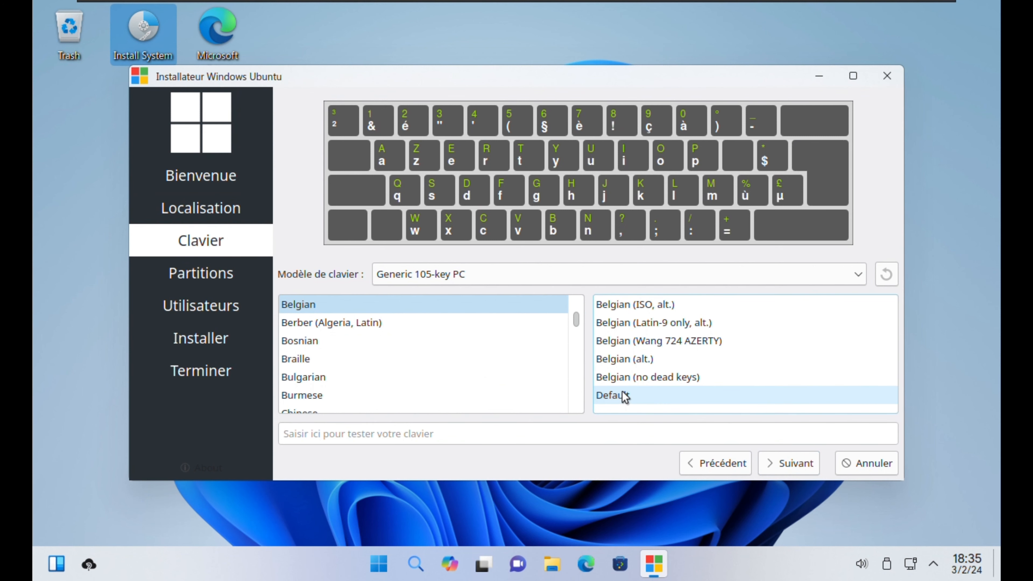
pyautogui.click(789, 468)
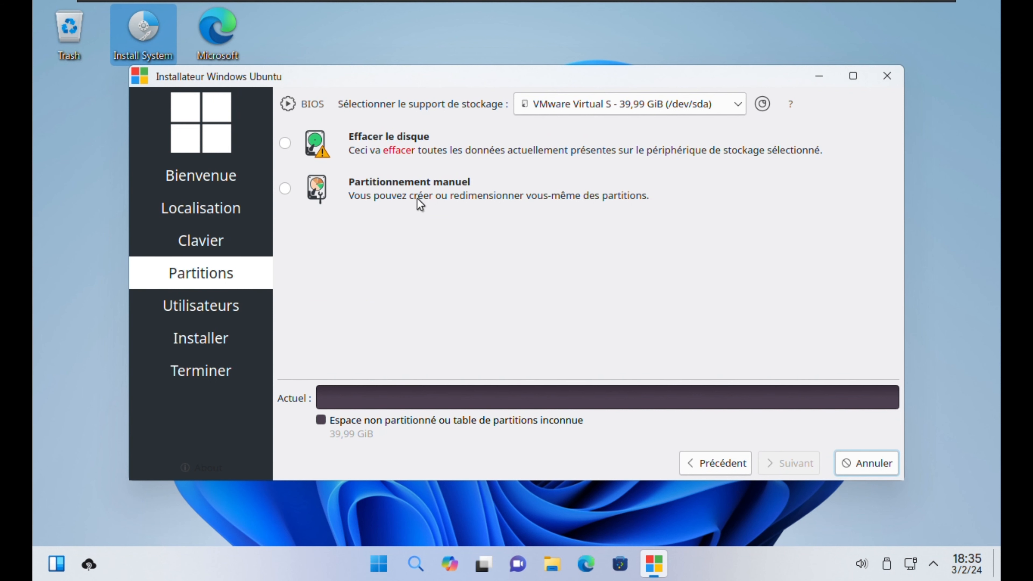
pyautogui.click(285, 143)
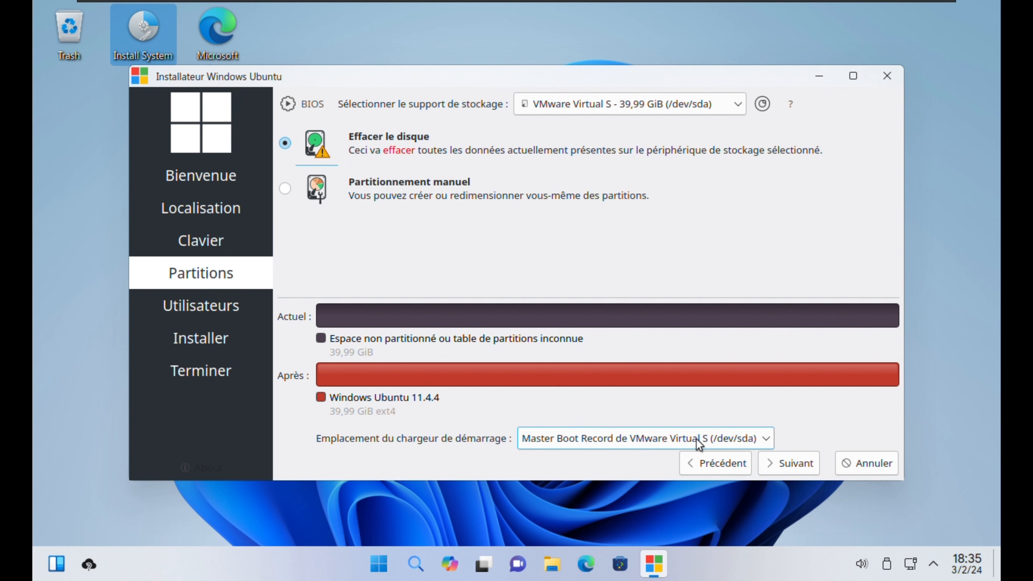
pyautogui.click(790, 464)
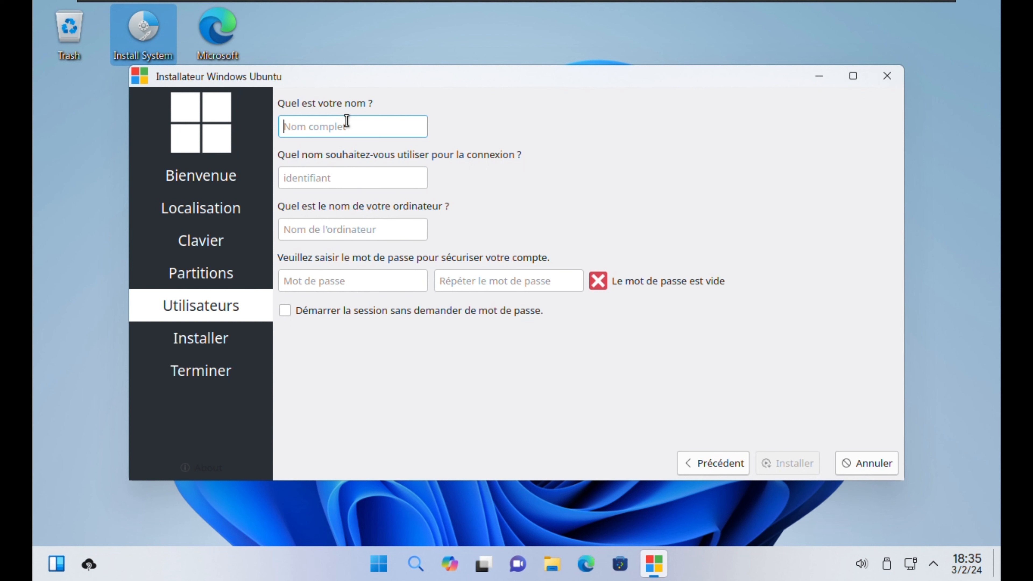
# Step: Enter the user's full name, adjust the login name, and shorten the computer name to end in -pc
pyautogui.write('a')
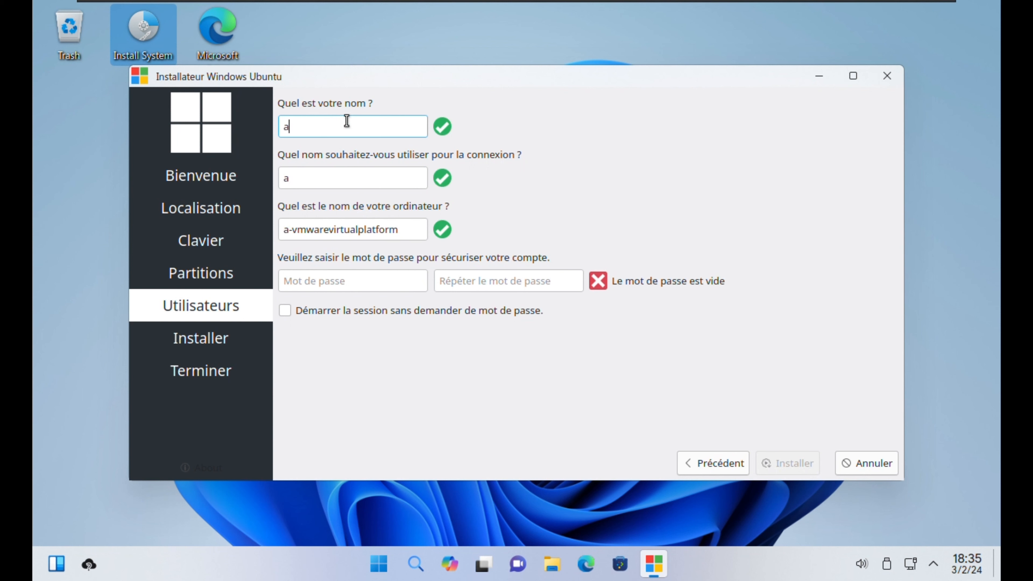
pyautogui.write('ng')
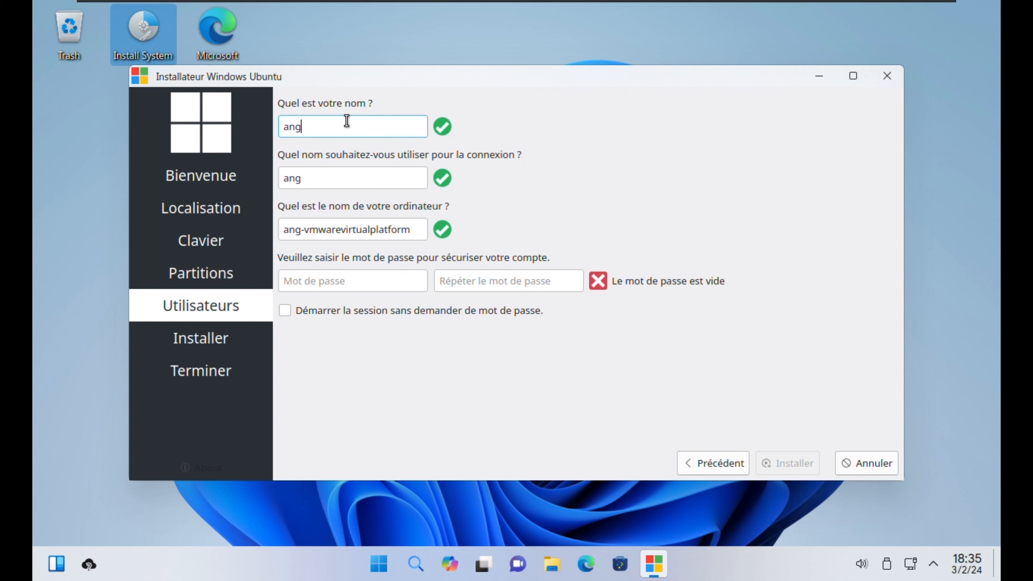
pyautogui.write('le f')
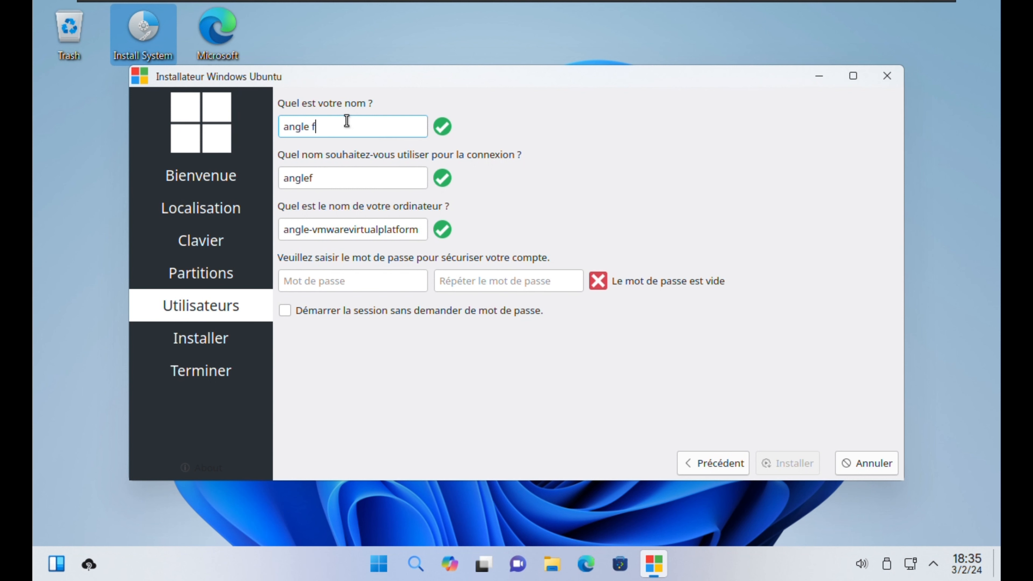
pyautogui.write('ormatio')
pyautogui.write('n')
pyautogui.press('Tab')
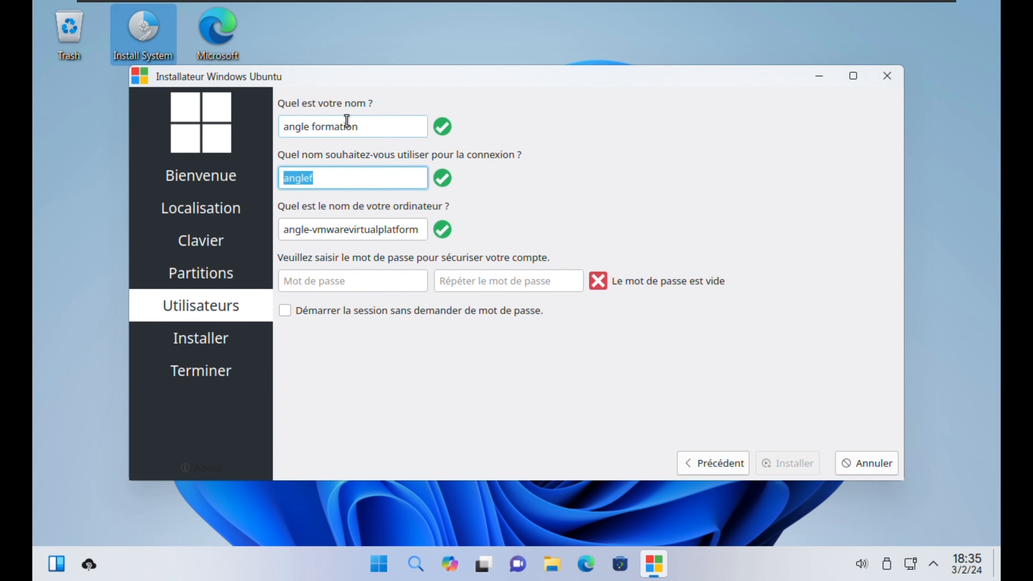
pyautogui.press('End')
pyautogui.press('BackSpace')
pyautogui.write('formation')
pyautogui.press('Tab')
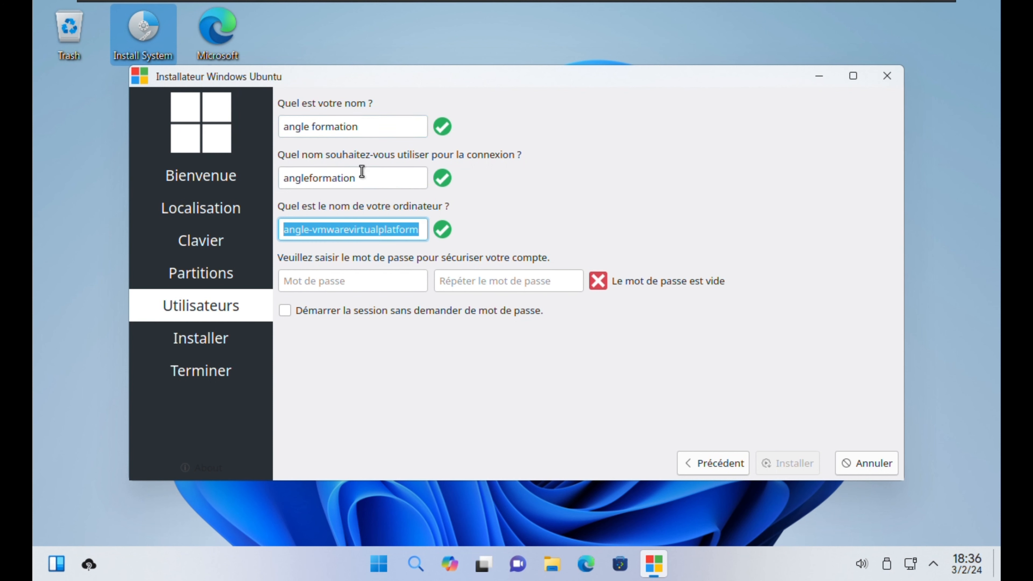
pyautogui.click(339, 228)
pyautogui.moveTo(313, 228); pyautogui.dragTo(482, 231)
pyautogui.write('pc')
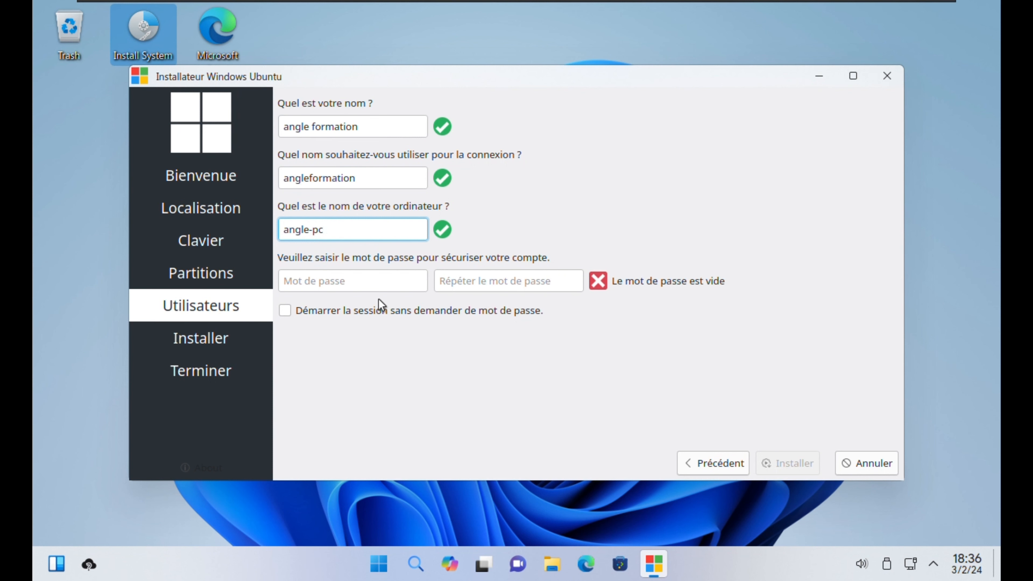
# Step: Enter and confirm the account password, enable automatic login, and start the installation
pyautogui.click(364, 285)
pyautogui.write('123456')
pyautogui.click(451, 282)
pyautogui.write('123456')
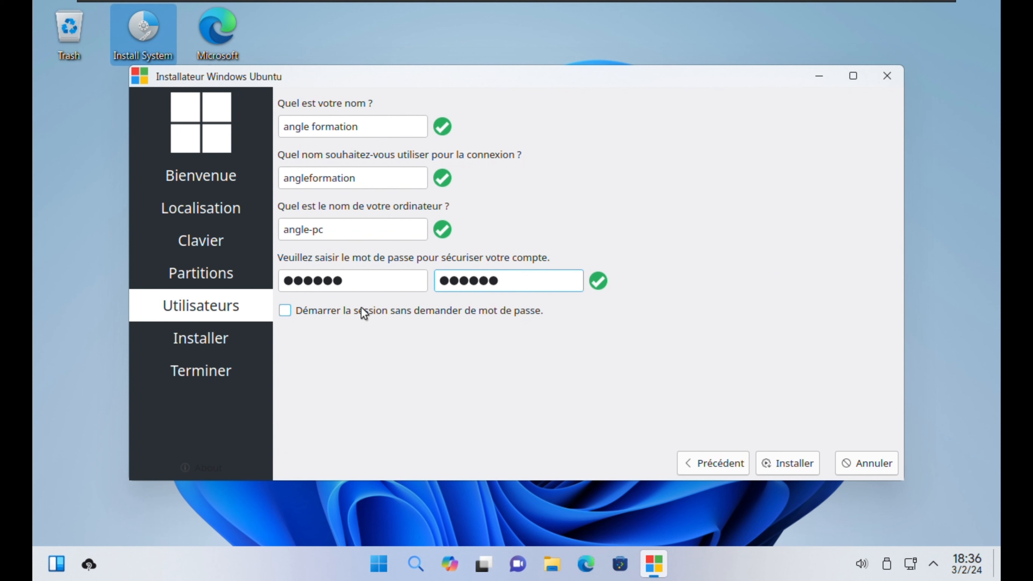
pyautogui.click(473, 312)
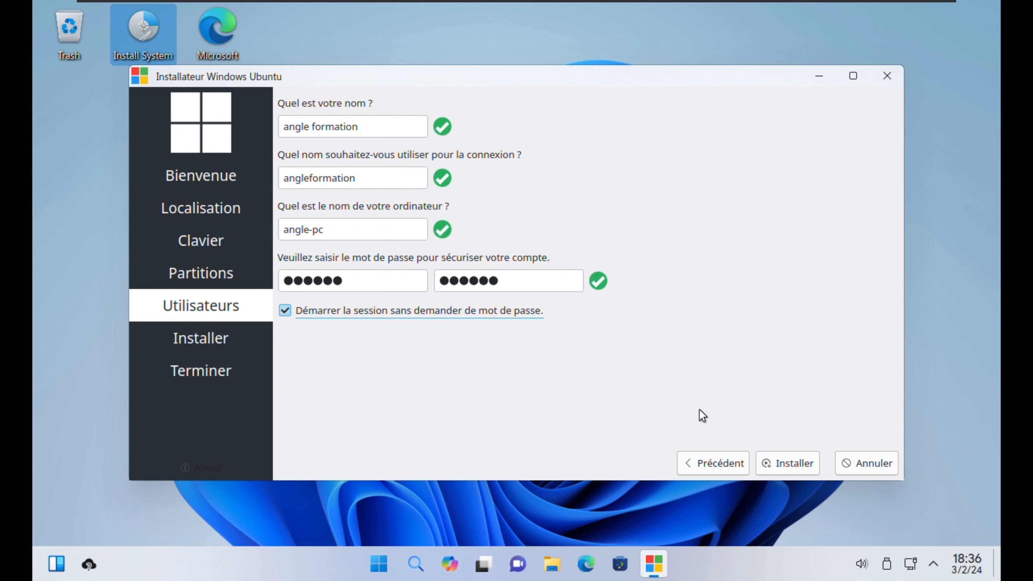
pyautogui.click(793, 463)
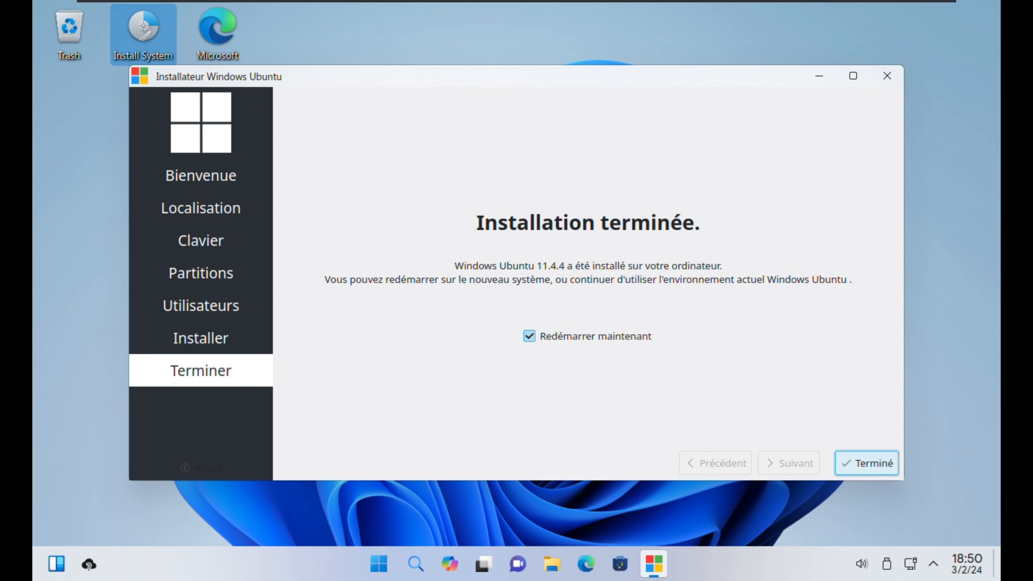
# Step: Click Terminé with Redémarrer maintenant ticked to reboot the VM into Wubuntu
pyautogui.click(866, 463)
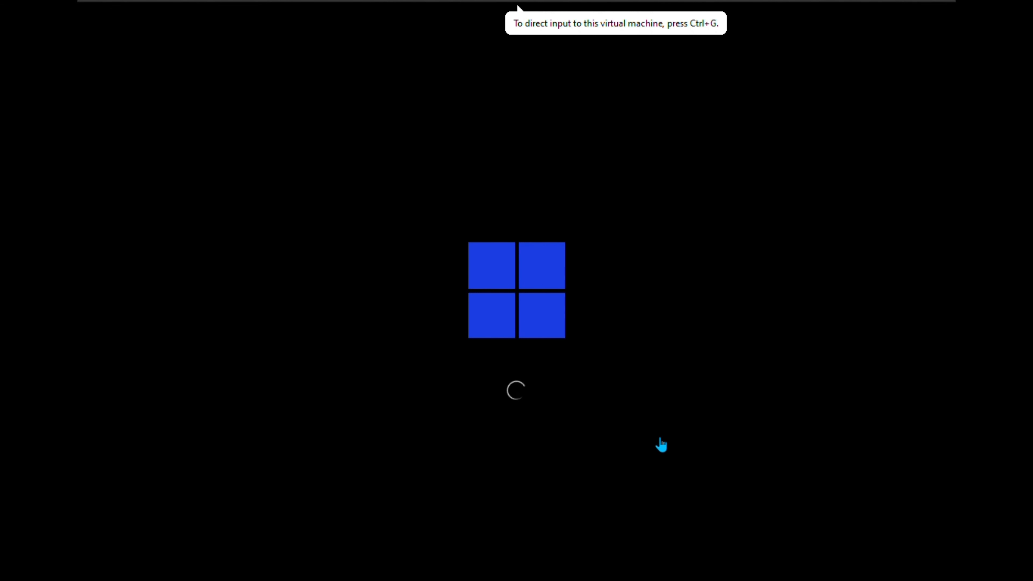
# Step: Capture input into the VM, wait for the desktop, and dismiss the security updates notice
pyautogui.moveTo(614, 8)
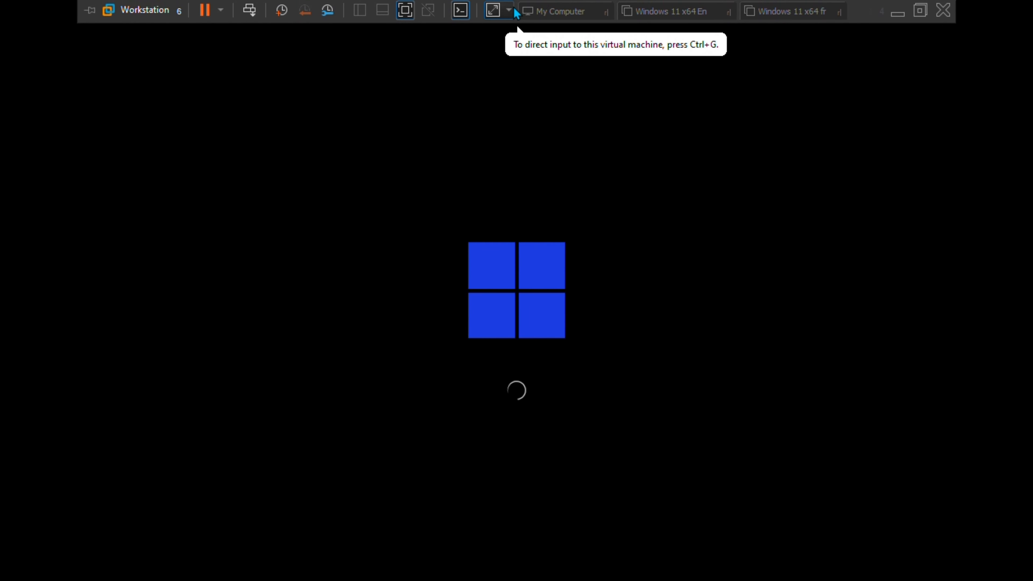
pyautogui.click(751, 151)
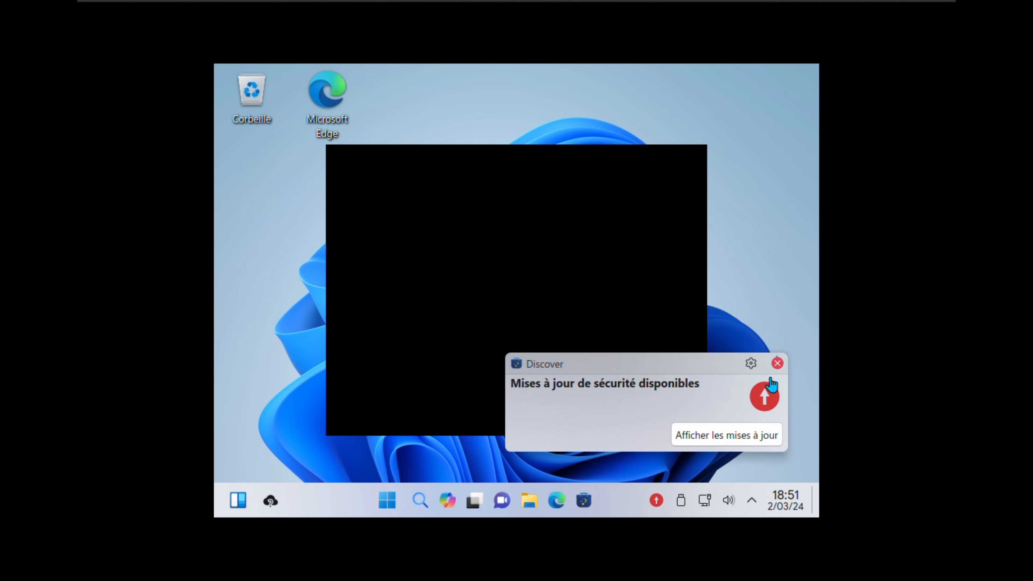
pyautogui.click(777, 363)
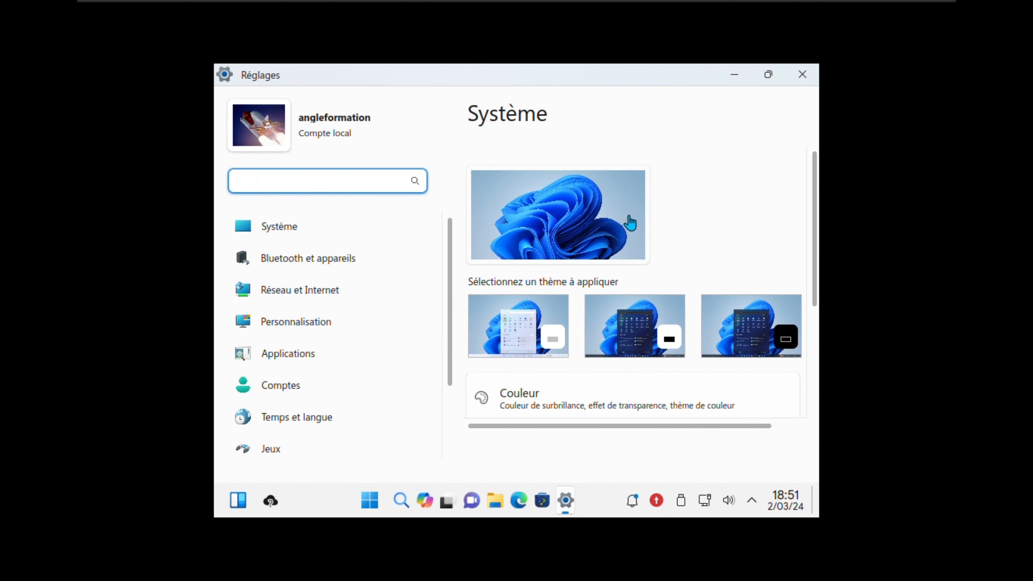
# Step: Apply the dark theme under Réglages > Système and switch the VM to full screen
pyautogui.click(303, 227)
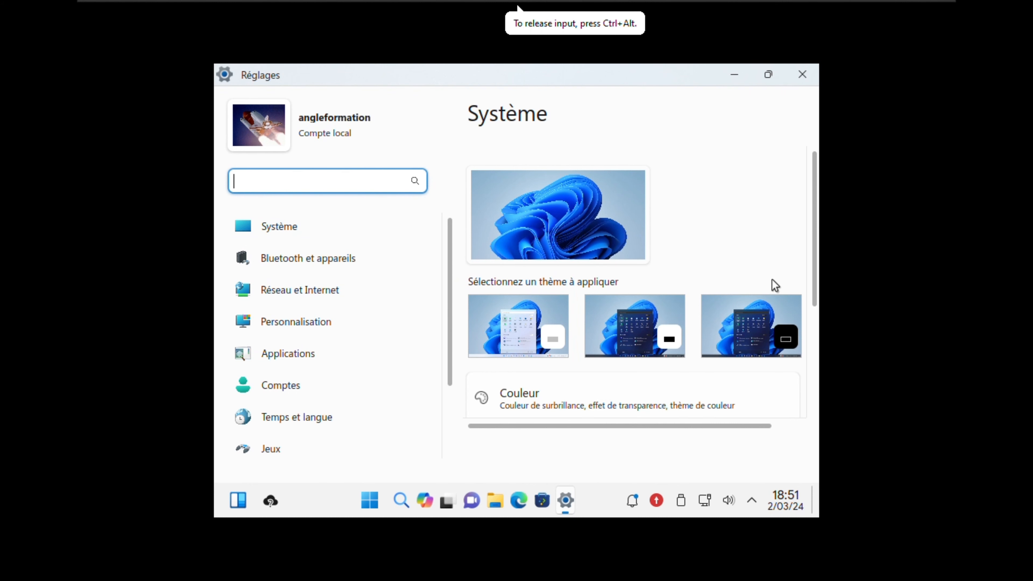
pyautogui.click(760, 341)
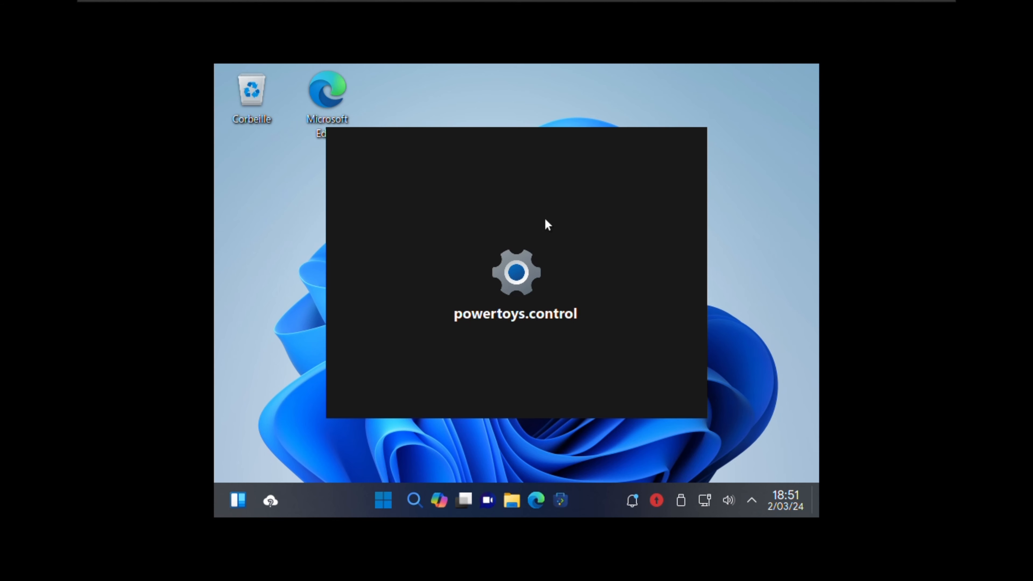
pyautogui.moveTo(603, 5)
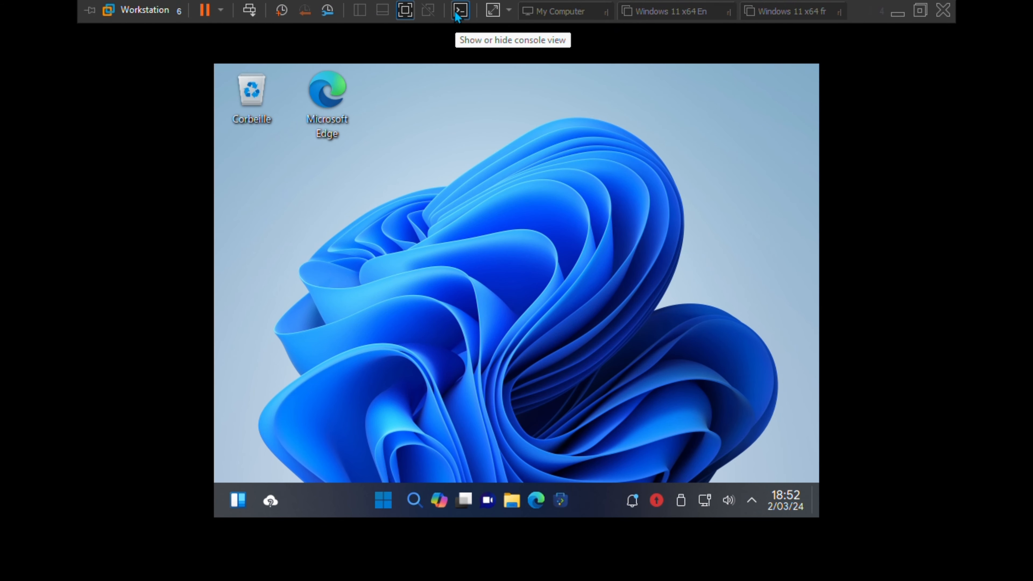
pyautogui.click(493, 12)
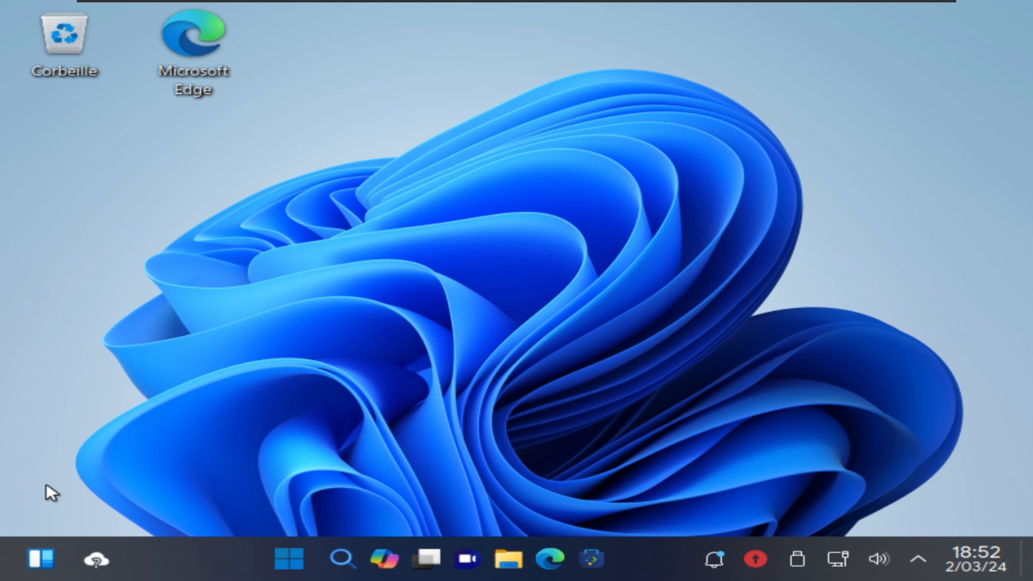
pyautogui.click(33, 560)
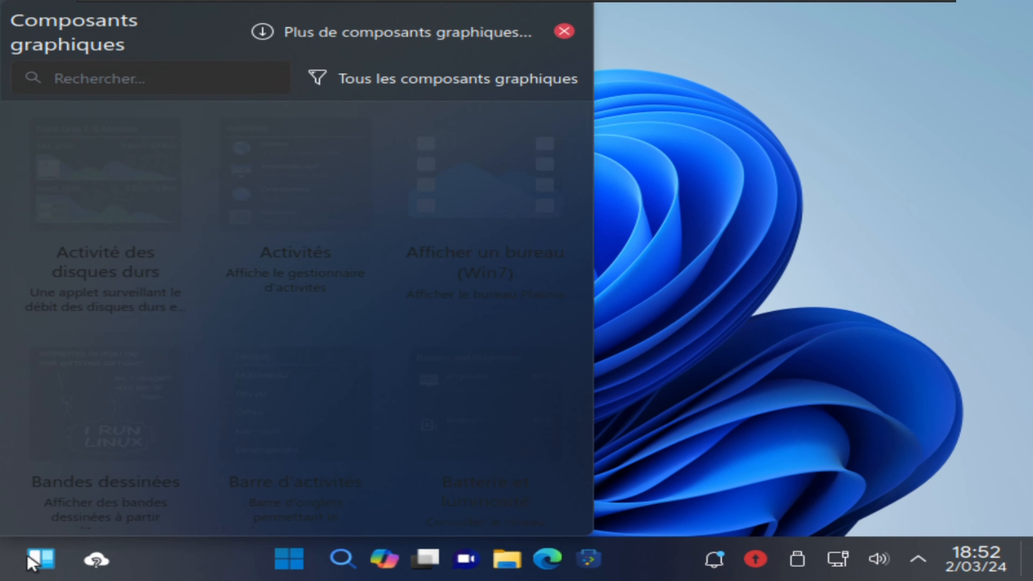
pyautogui.click(33, 560)
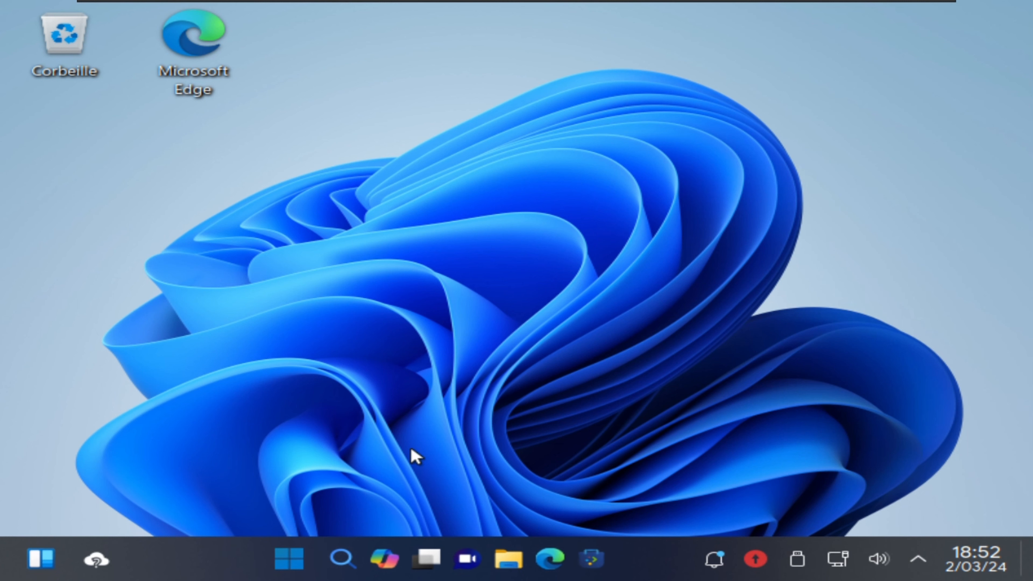
pyautogui.moveTo(389, 570); pyautogui.dragTo(420, 346)
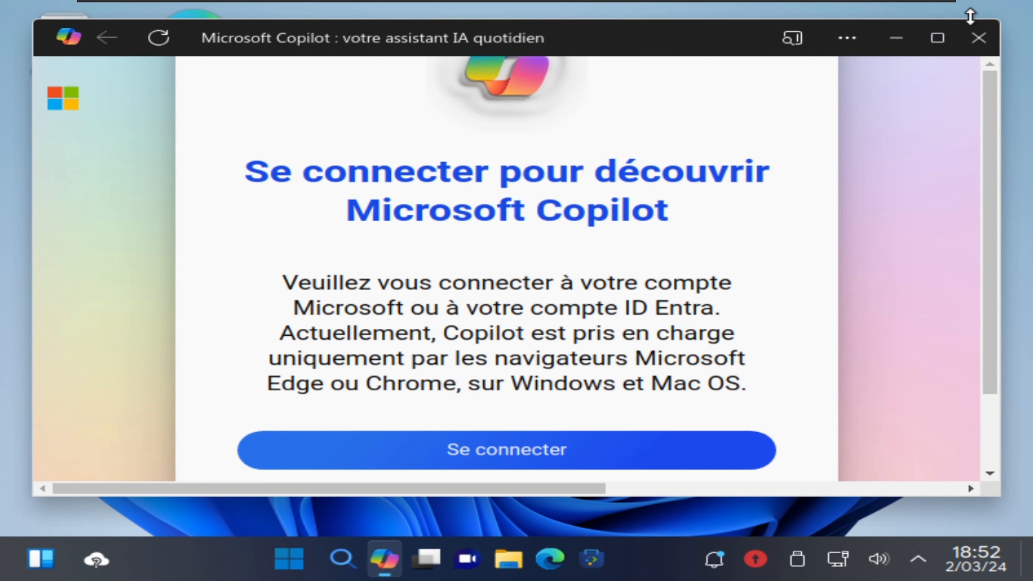
pyautogui.click(978, 38)
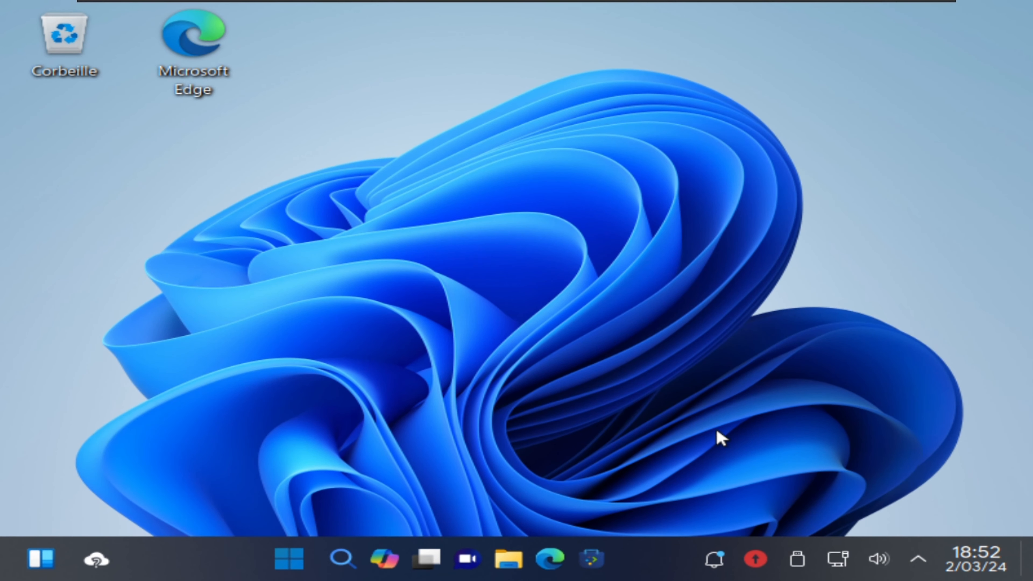
# Step: Launch Microsoft Edge in the guest and release input from the VM with Ctrl+Alt
pyautogui.click(555, 570)
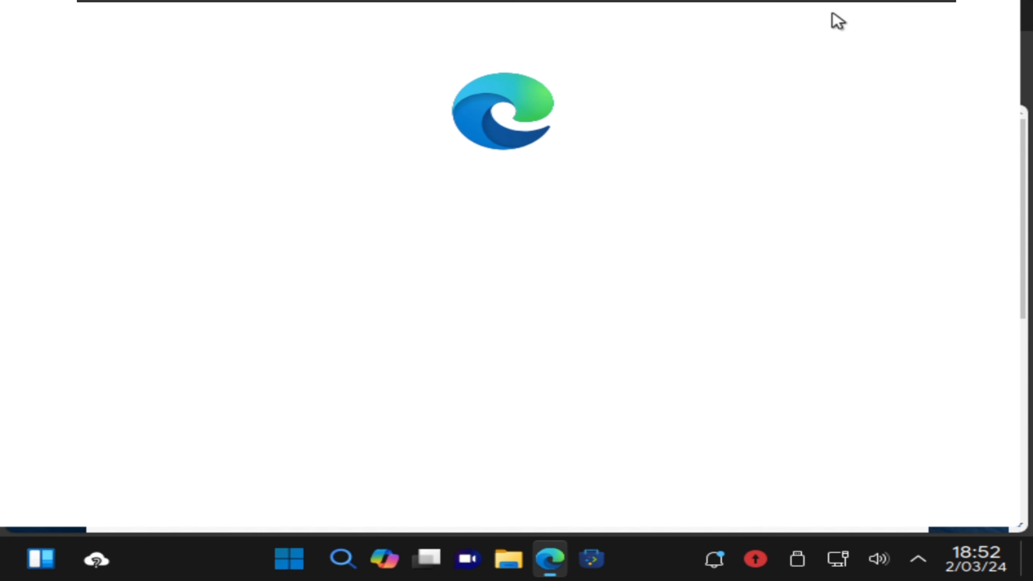
pyautogui.moveTo(953, 6)
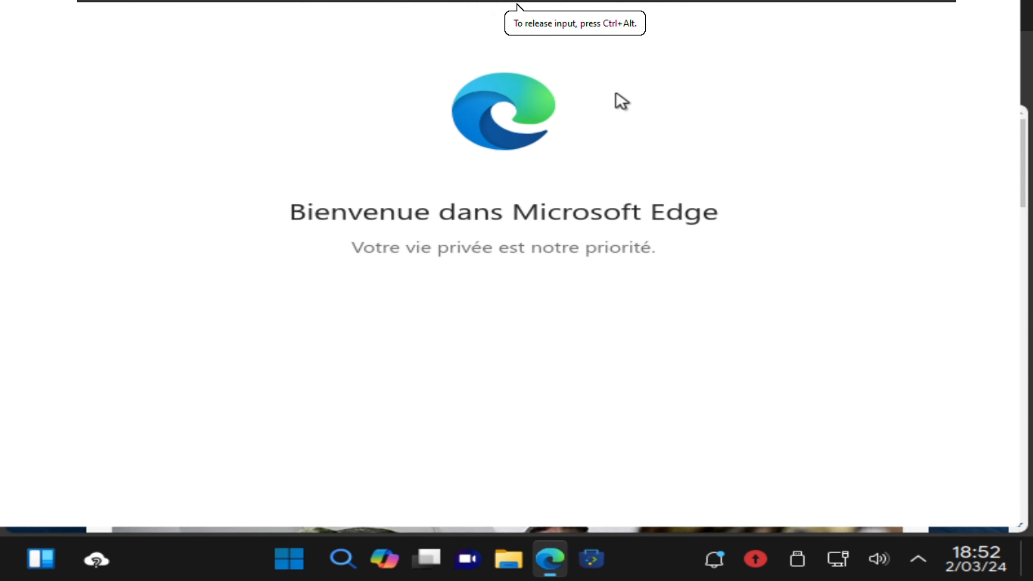
pyautogui.hotkey('ctrl', 'alt')
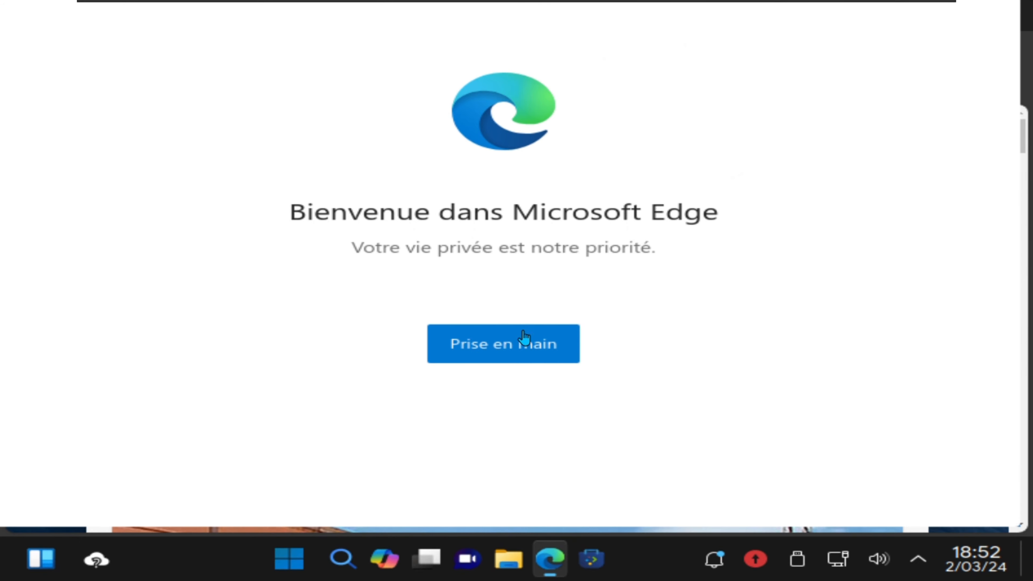
# Step: Complete Edge setup with the Artistique layout, skip syncing, and keep only a new tab
pyautogui.click(514, 358)
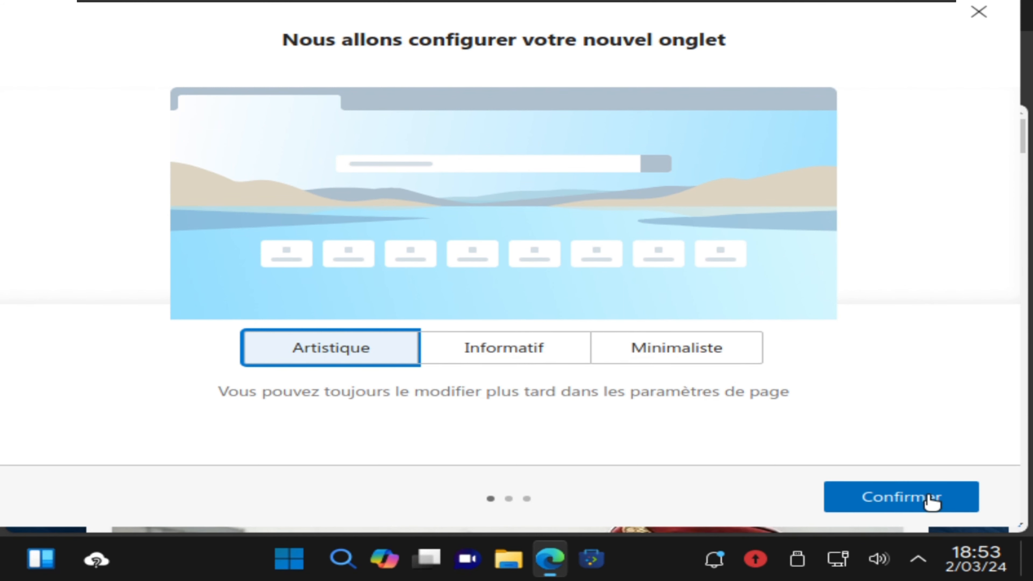
pyautogui.click(930, 502)
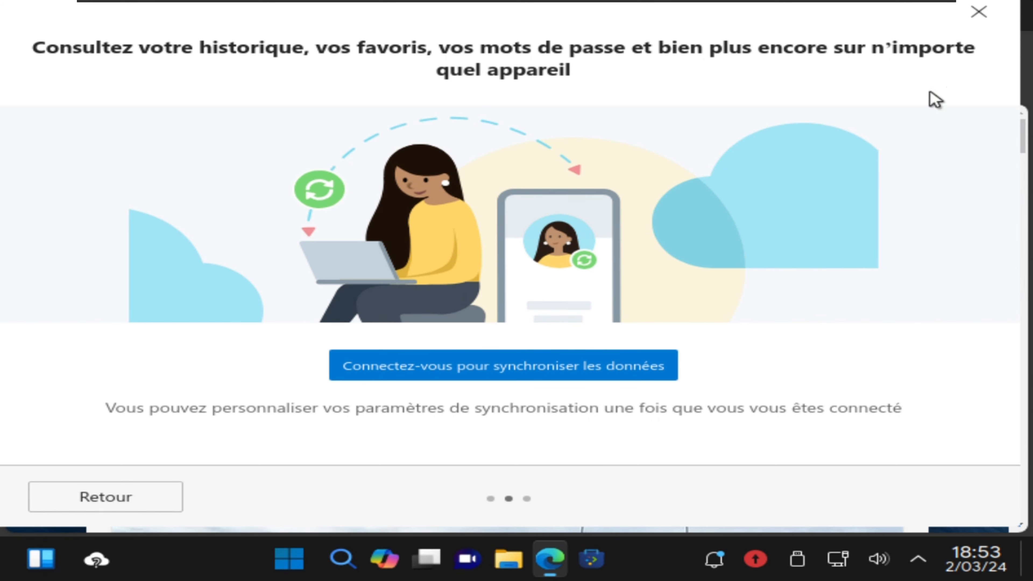
pyautogui.click(973, 17)
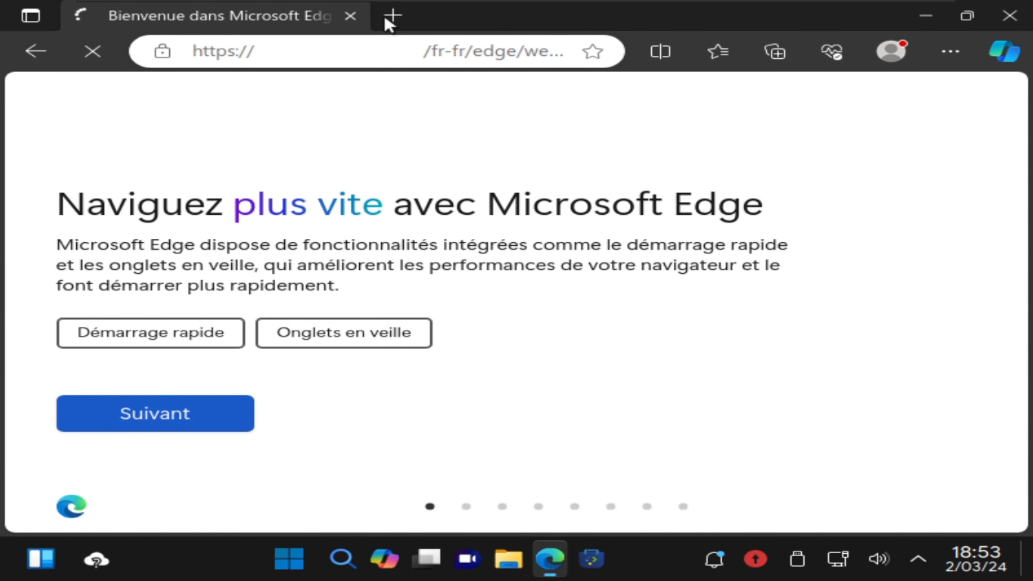
pyautogui.click(401, 14)
pyautogui.click(350, 15)
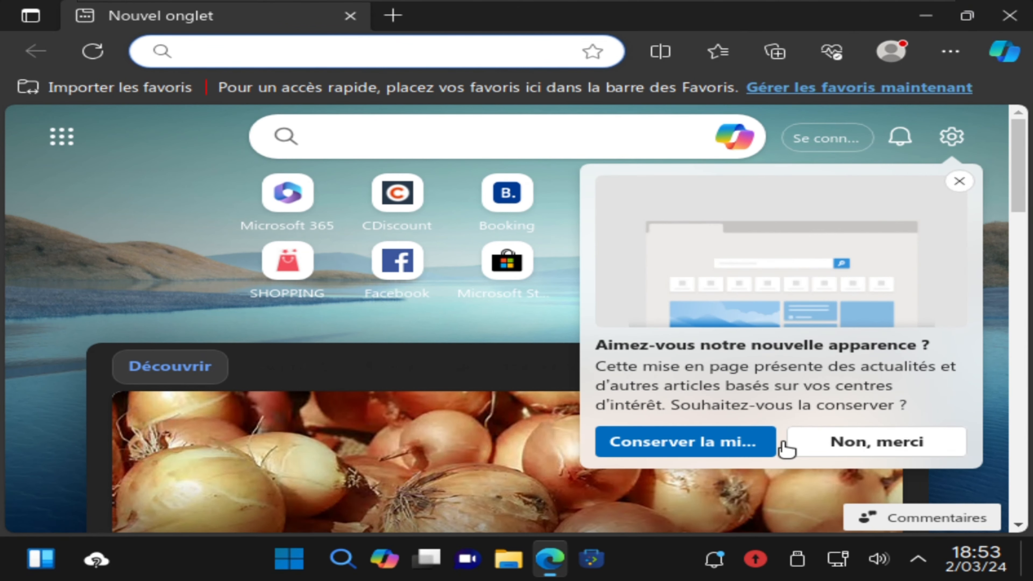
# Step: Decline the new page layout and search Bing for 'angleformationcom'
pyautogui.click(833, 445)
pyautogui.click(403, 53)
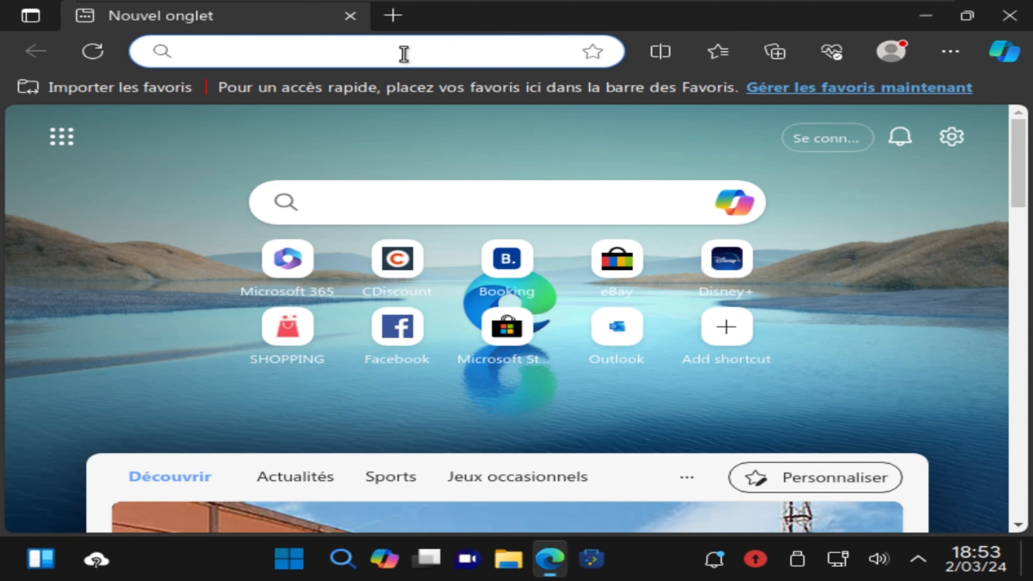
pyautogui.write('a')
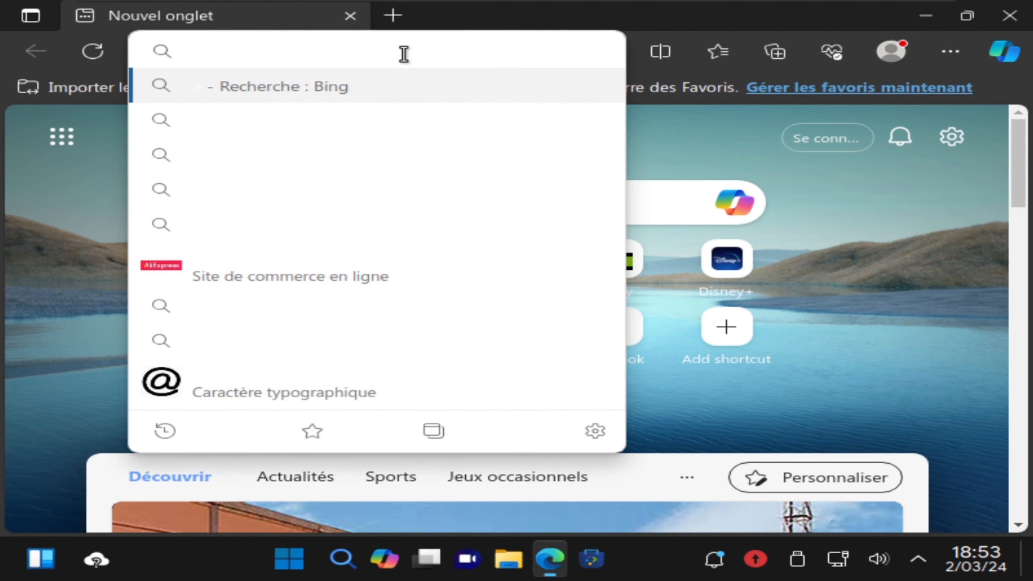
pyautogui.write('ngleformation')
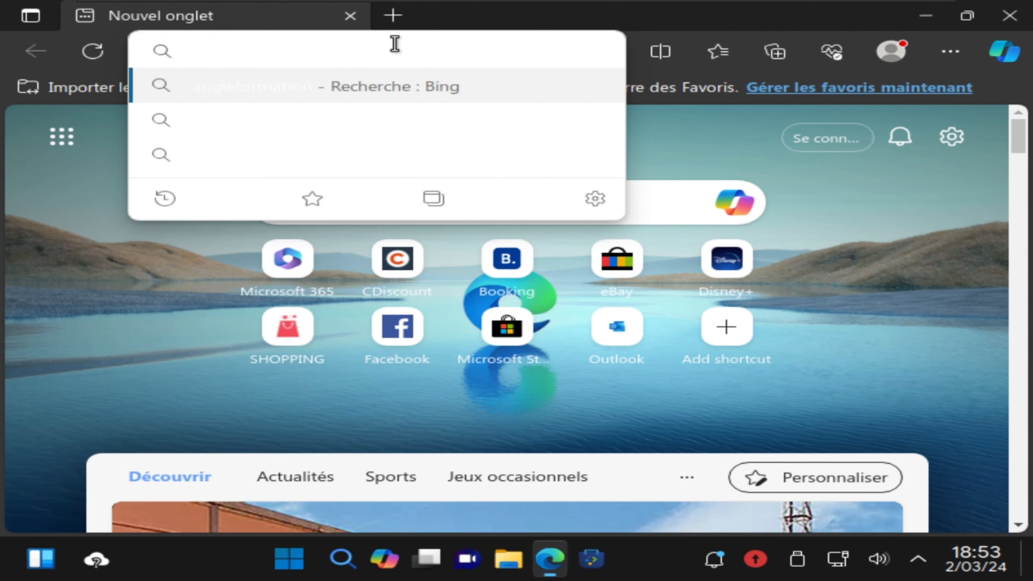
pyautogui.write('com')
pyautogui.press('Return')
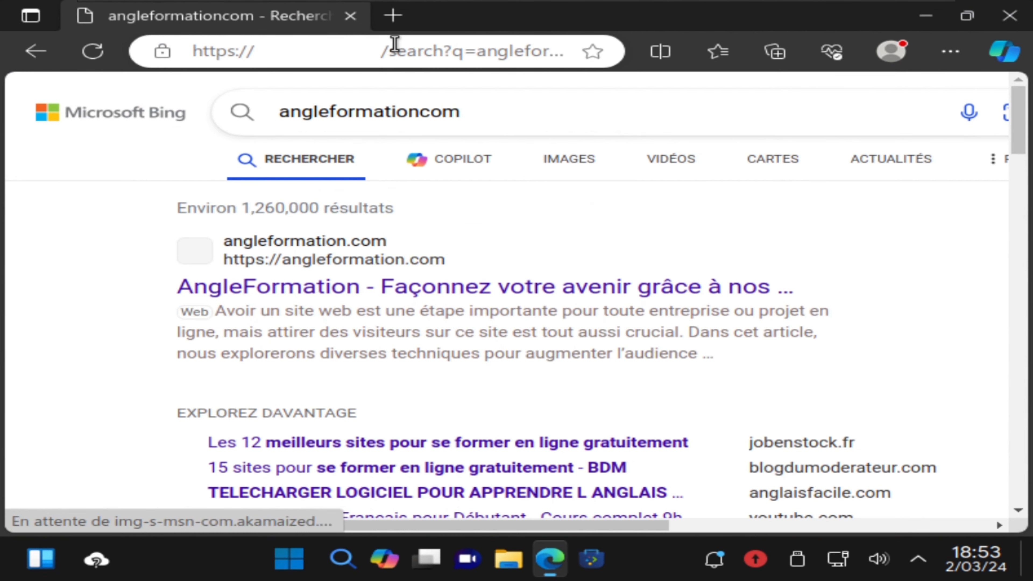
# Step: Open the angleformation.com result and go to its A PROPOS page via the menu
pyautogui.click(331, 248)
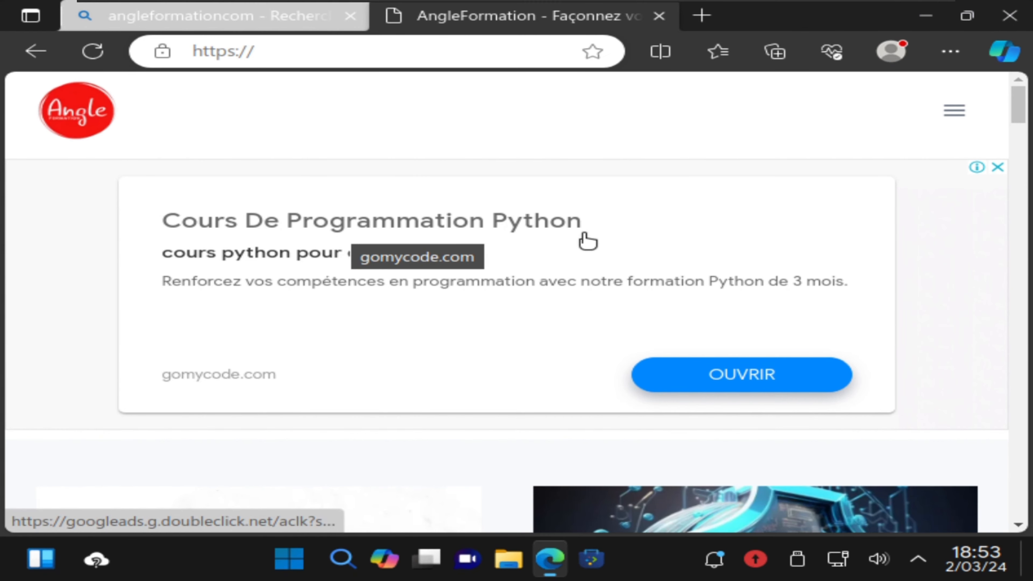
pyautogui.scroll(-10, 638, 240)
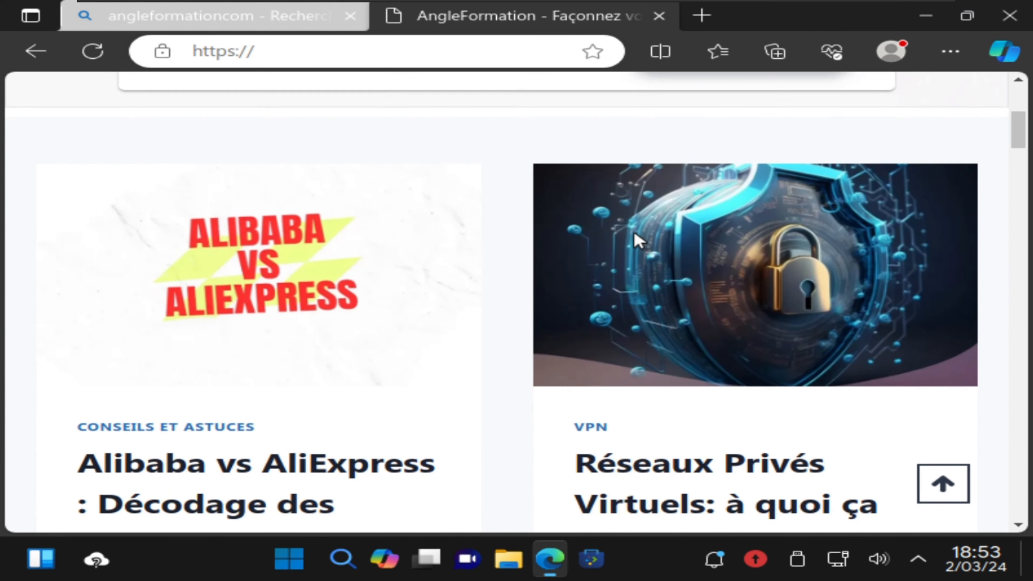
pyautogui.scroll(-15, 637, 239)
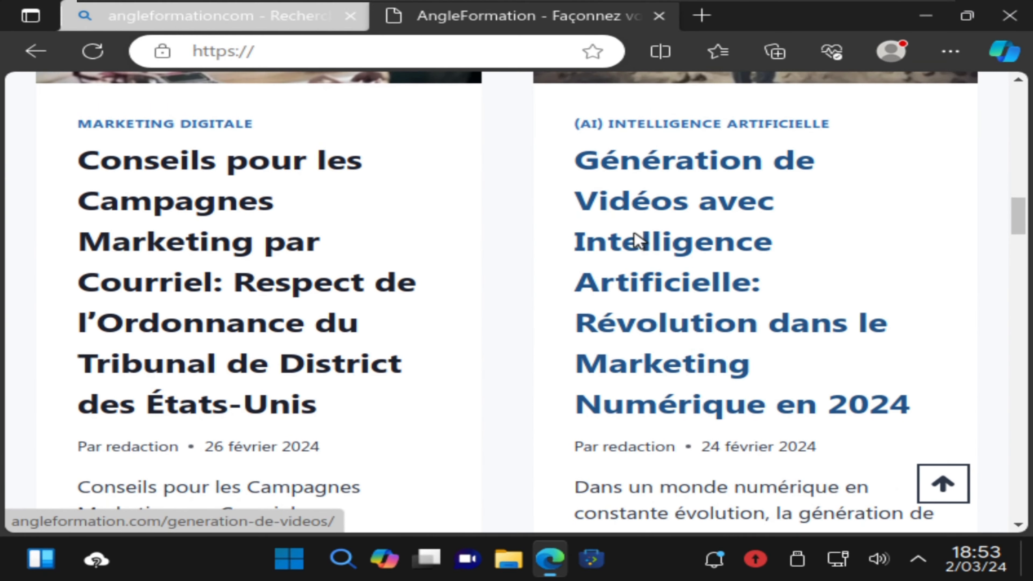
pyautogui.scroll(-10, 1009, 229)
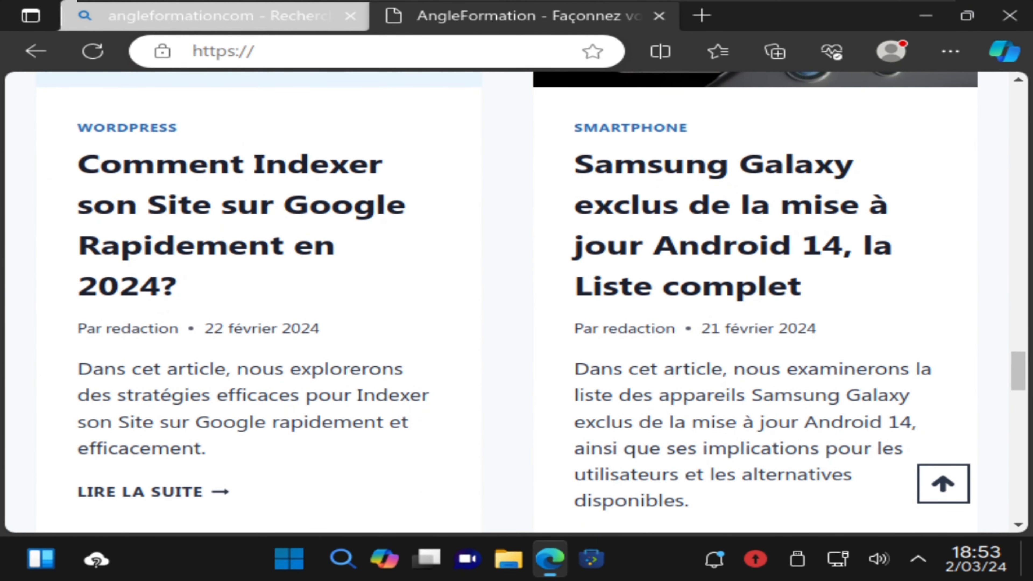
pyautogui.moveTo(1018, 370); pyautogui.dragTo(984, 75)
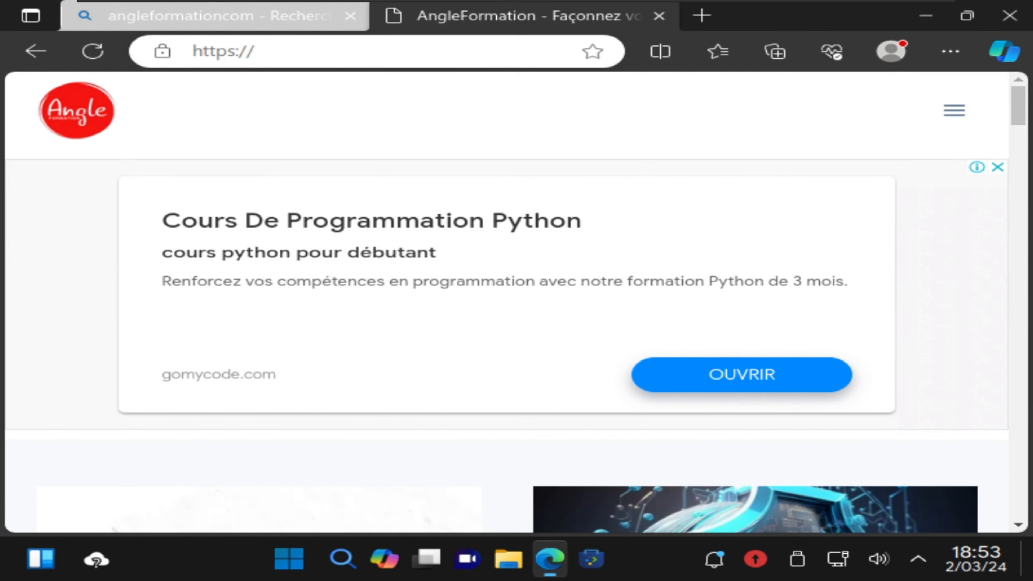
pyautogui.click(960, 114)
pyautogui.click(266, 407)
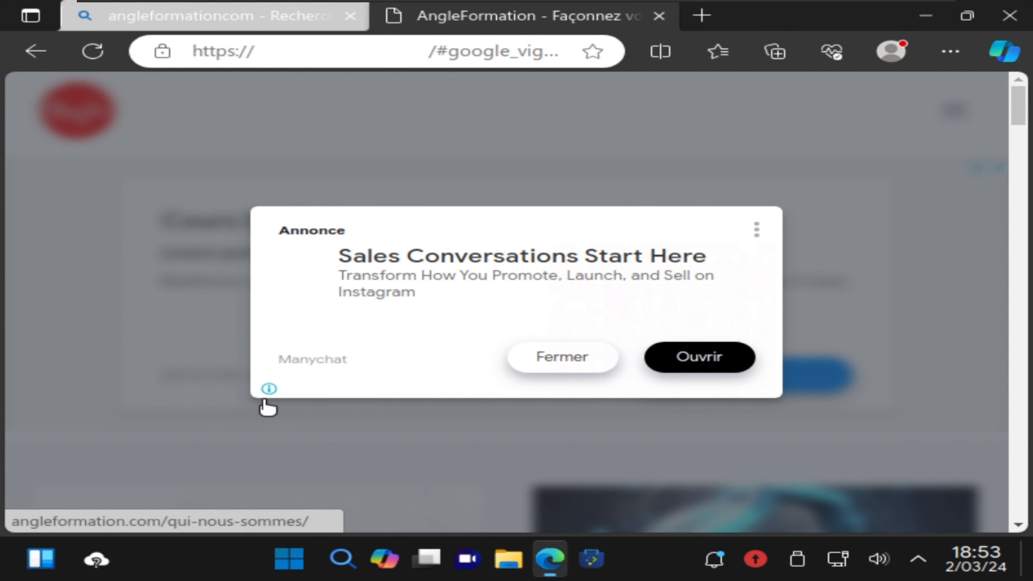
# Step: Dismiss the full-page ad, skim the Qui nous sommes? page, and close its tab
pyautogui.click(559, 370)
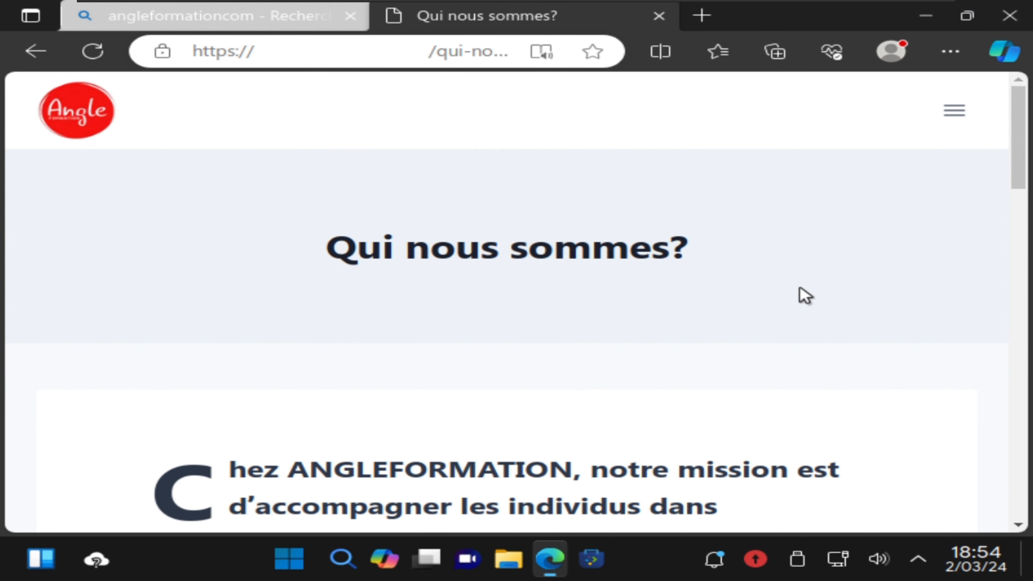
pyautogui.scroll(-3, 791, 297)
pyautogui.scroll(-15, 792, 299)
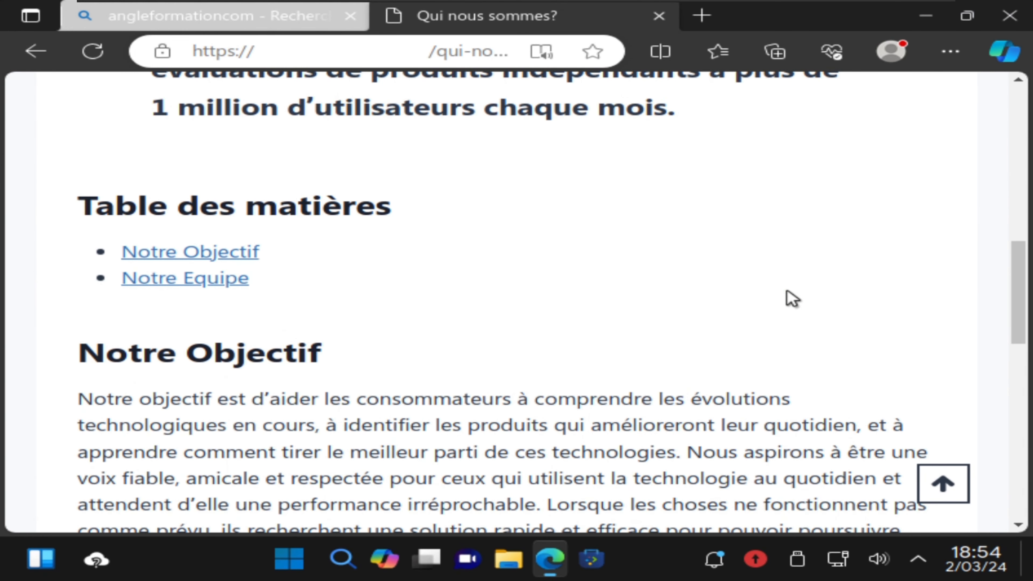
pyautogui.scroll(9, 791, 299)
pyautogui.scroll(1, 789, 297)
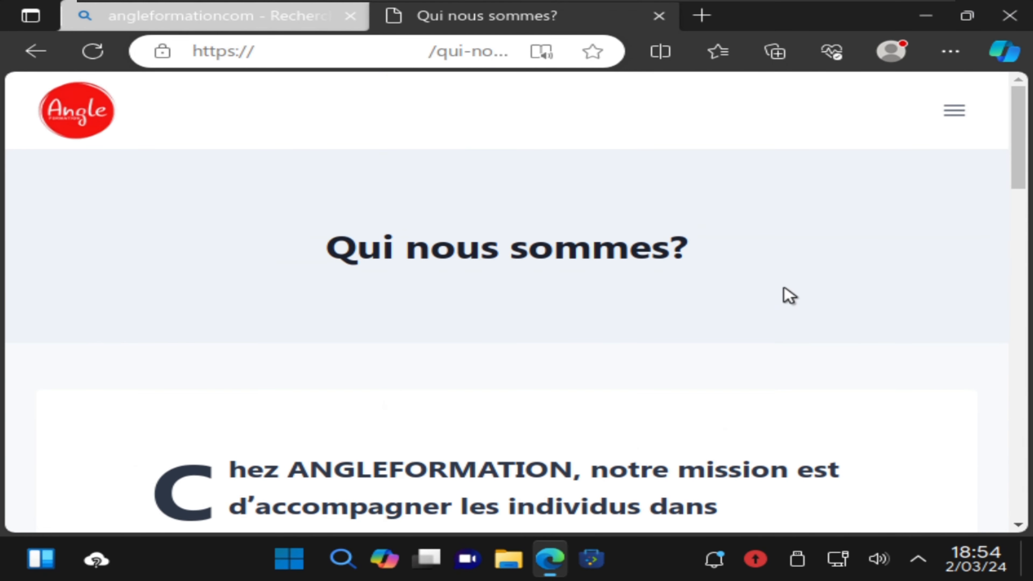
pyautogui.click(659, 16)
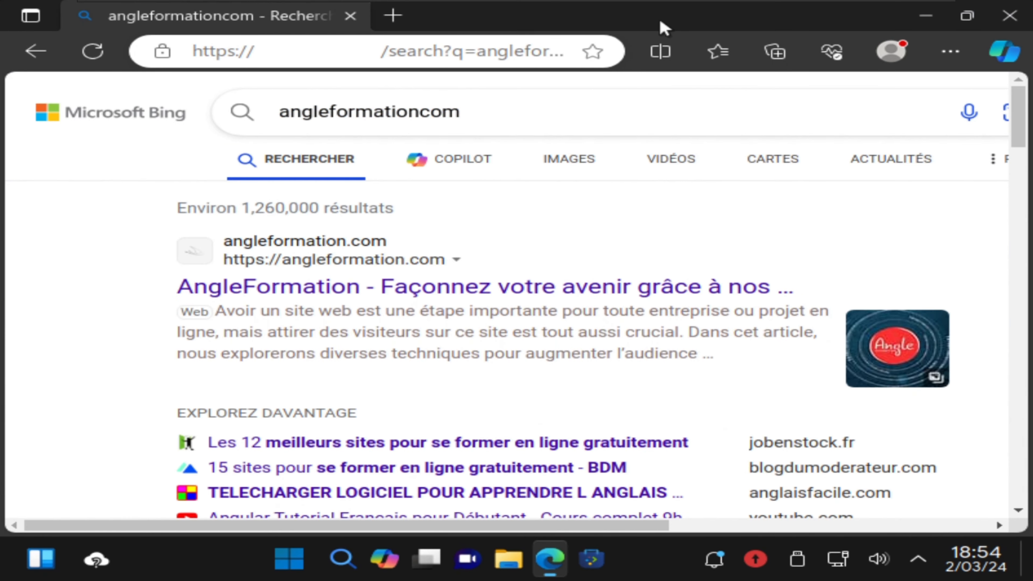
# Step: Close Edge and shut down Wubuntu from the Start menu with Éteindre
pyautogui.click(350, 16)
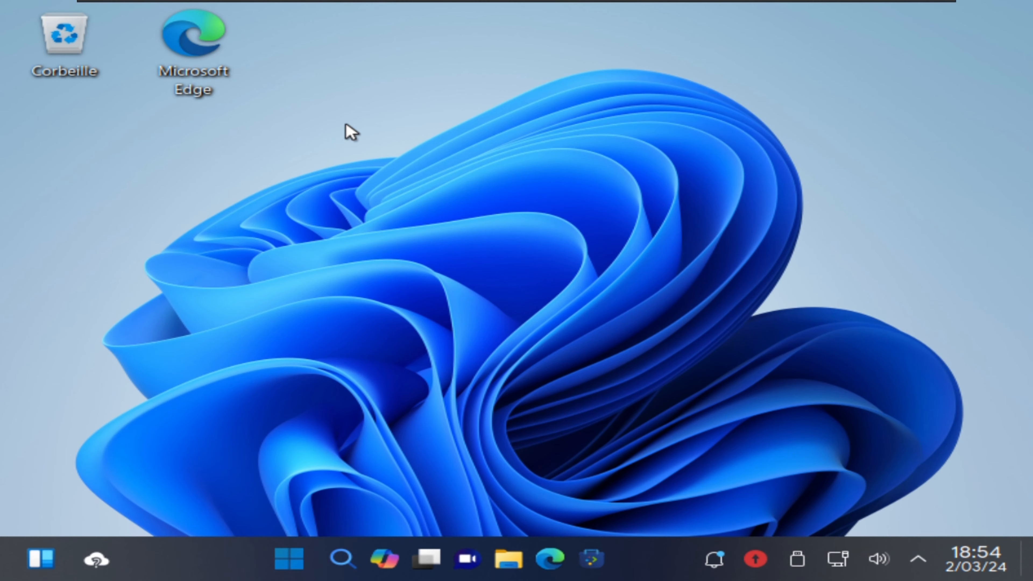
pyautogui.click(289, 563)
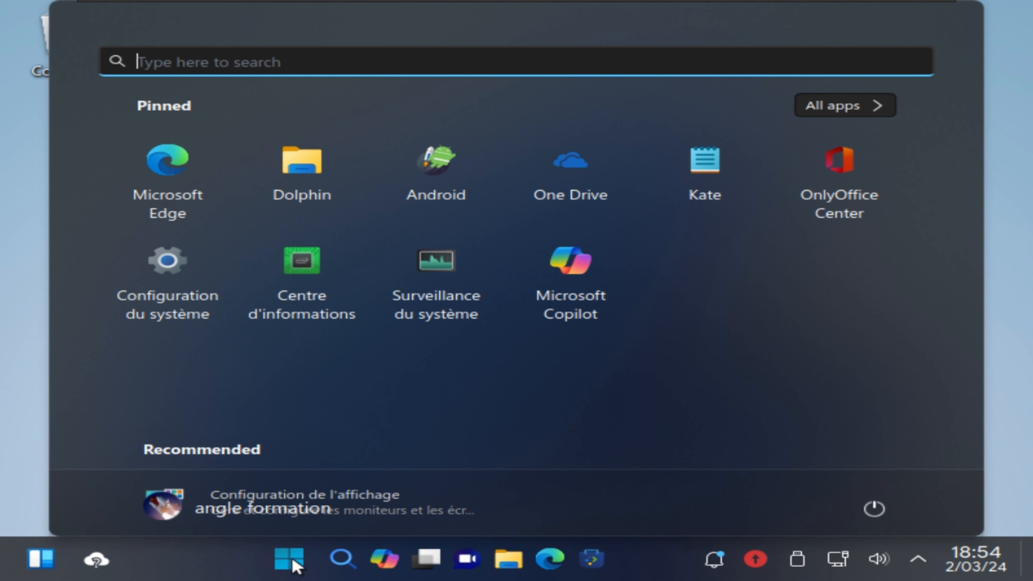
pyautogui.click(872, 511)
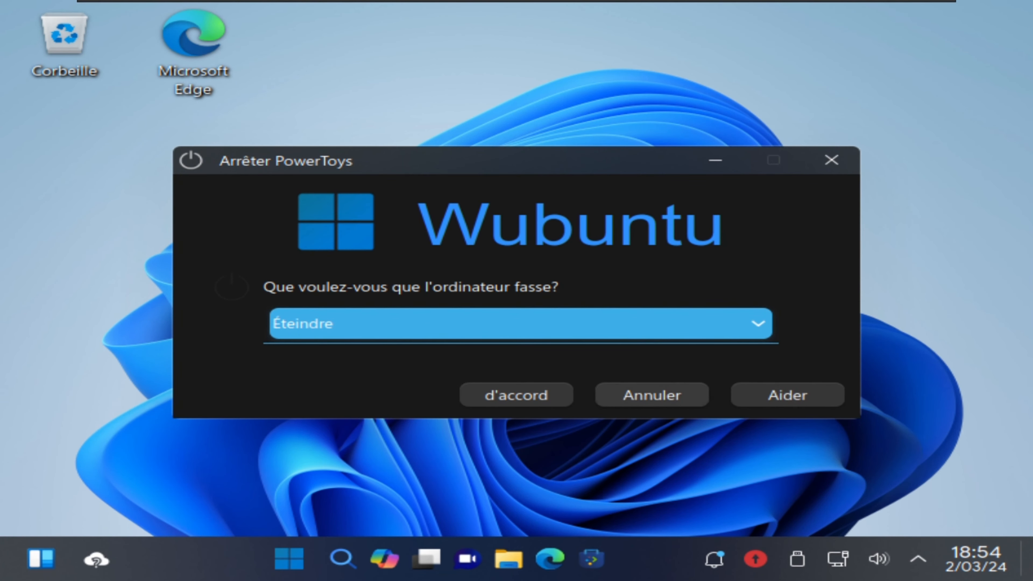
pyautogui.click(516, 396)
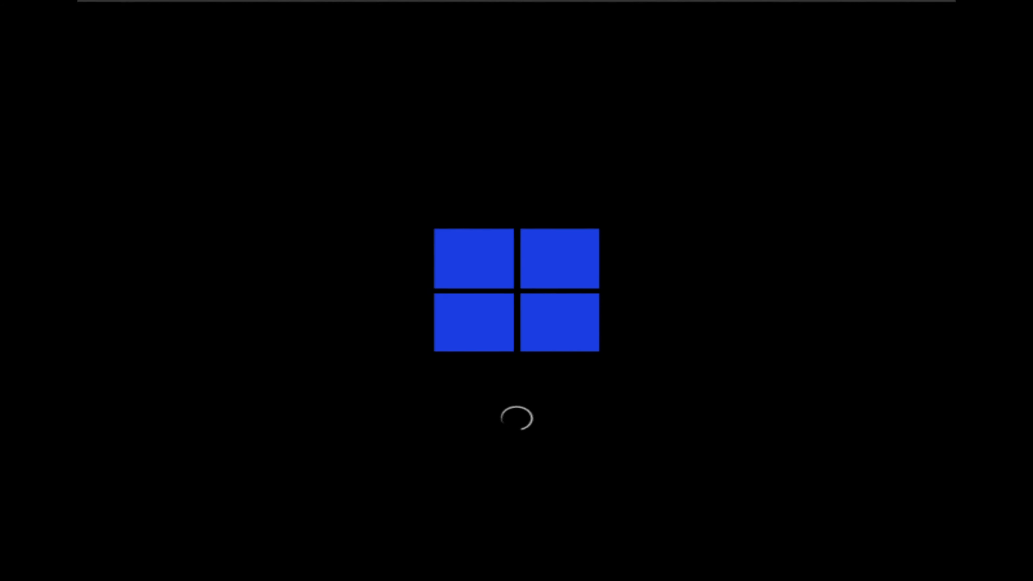